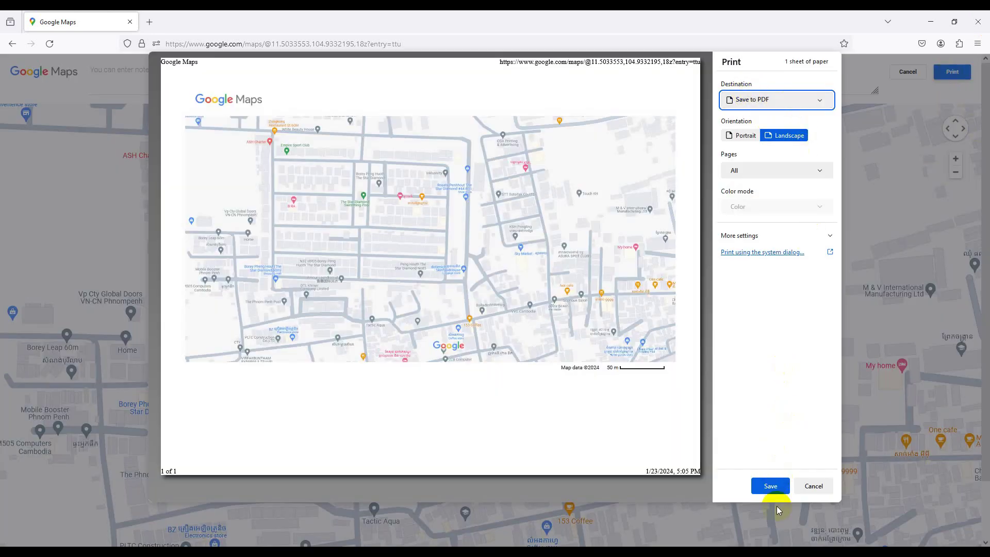
# - Save the map printout to the Desktop as a PDF named new
pyautogui.click(771, 487)
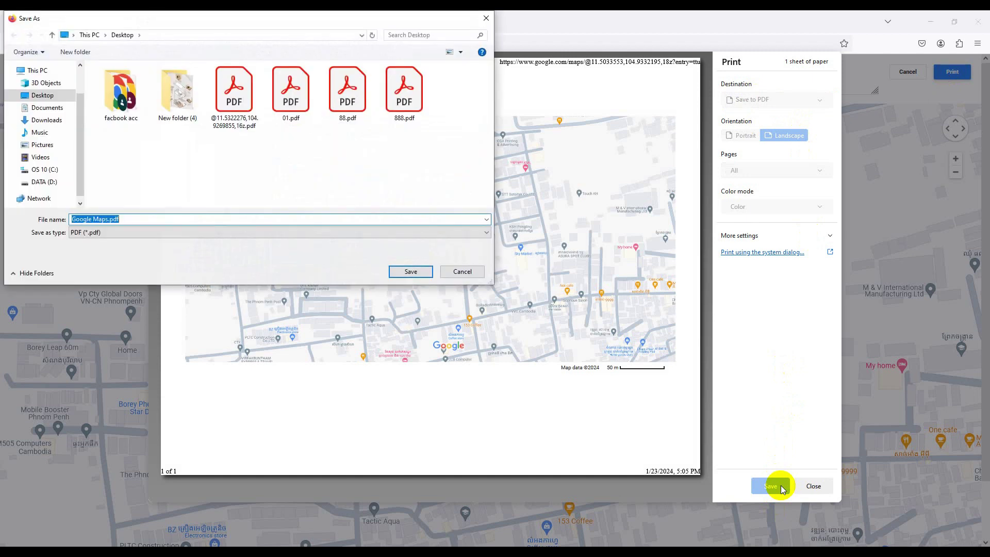
pyautogui.write('new')
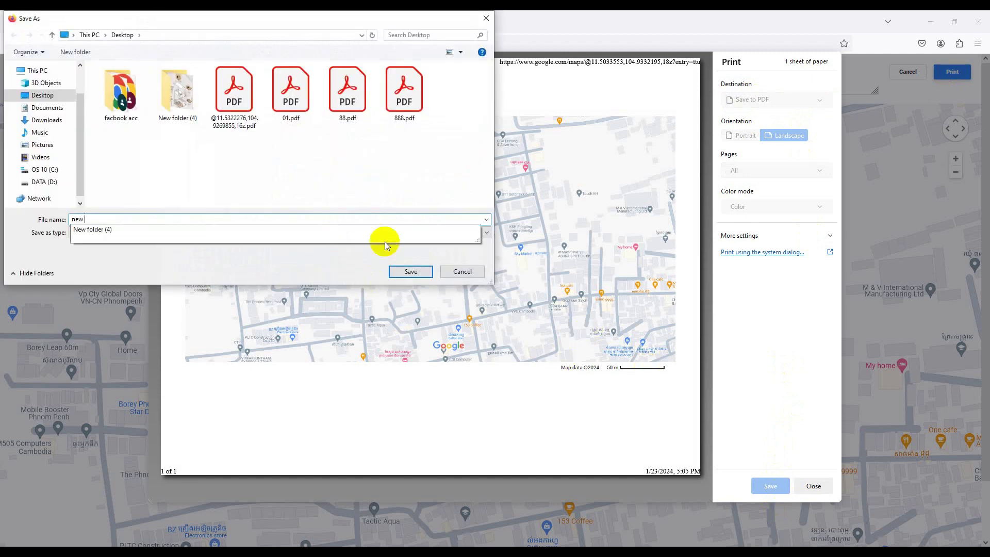
pyautogui.click(411, 271)
# - Launch Adobe Illustrator and dismiss the Creative Cloud repair and startup dialogs
pyautogui.press('super+s')
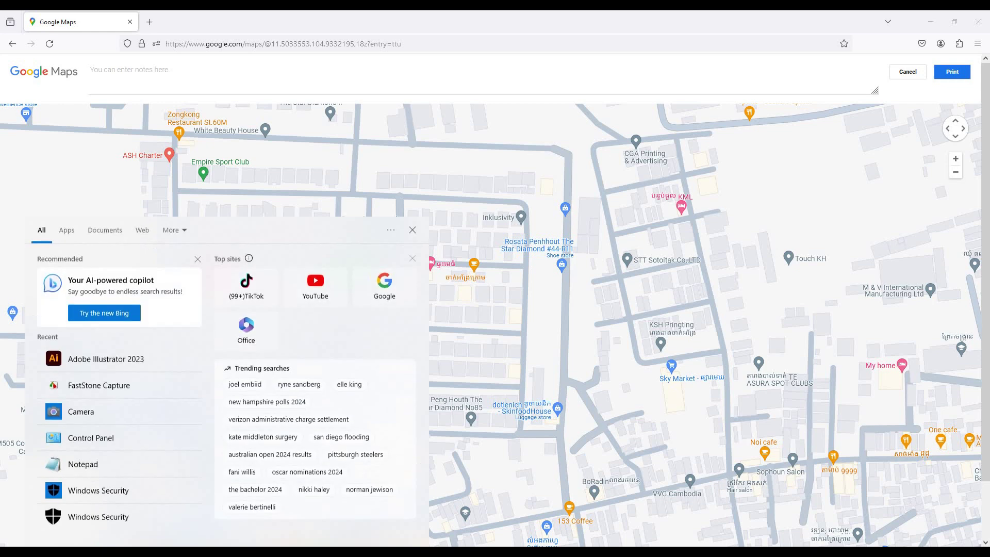
pyautogui.write('ad')
pyautogui.click(131, 266)
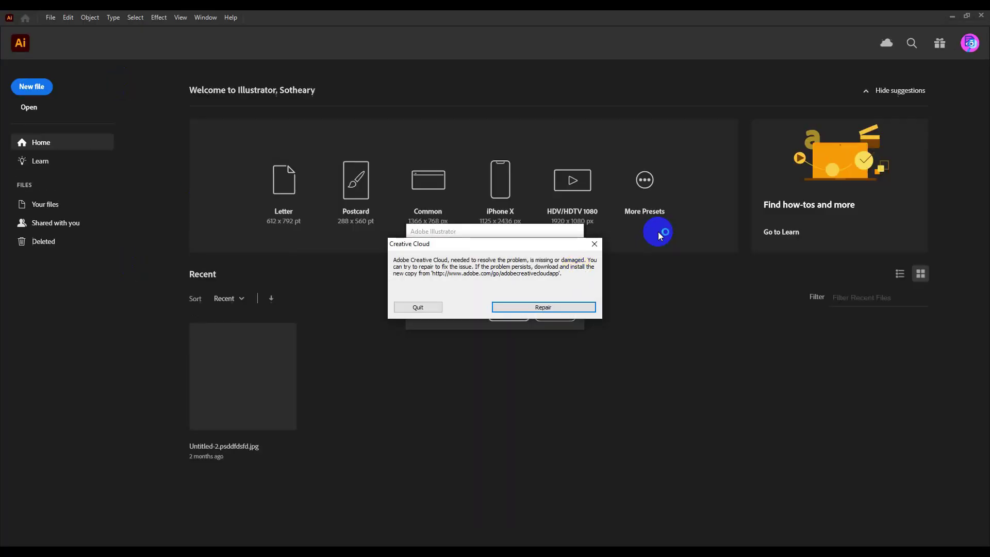
pyautogui.click(595, 244)
pyautogui.click(554, 317)
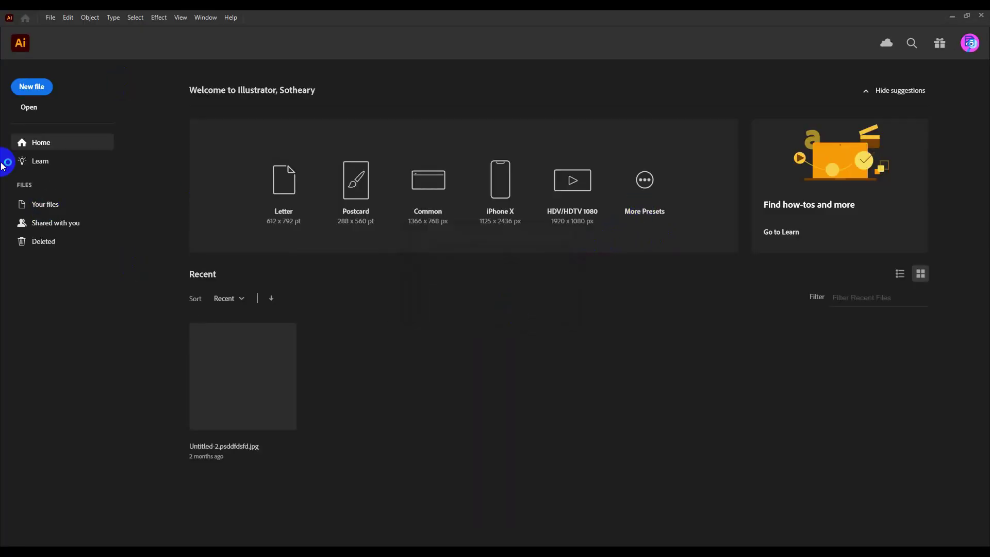
# - Open new.pdf from the Desktop and dismiss the missing fonts notice
pyautogui.click(37, 106)
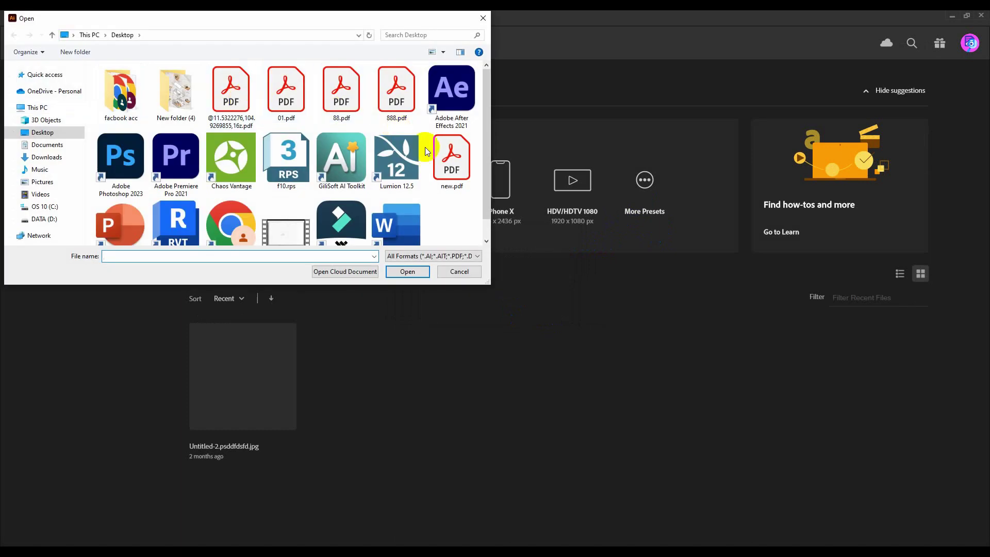
pyautogui.click(452, 160)
pyautogui.click(407, 271)
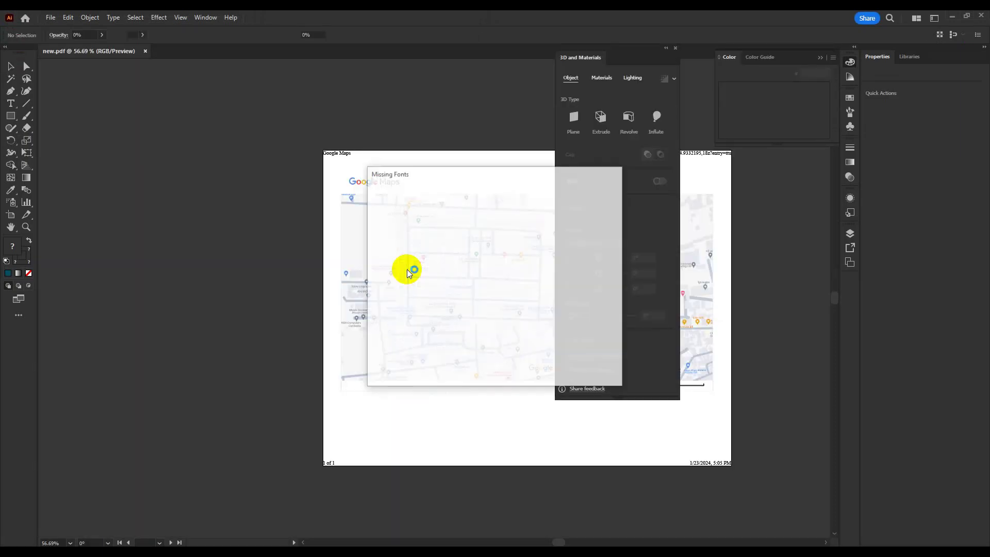
pyautogui.click(541, 332)
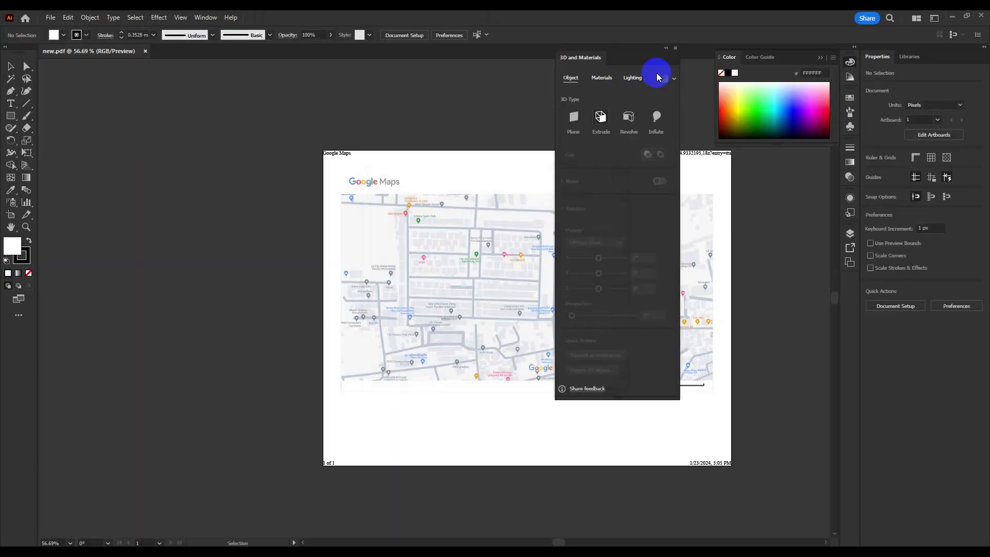
# - Close the 3D and Materials panel that covers the map page
pyautogui.click(675, 48)
pyautogui.scroll(1, 763, 320)
pyautogui.moveTo(744, 318); pyautogui.dragTo(650, 319)
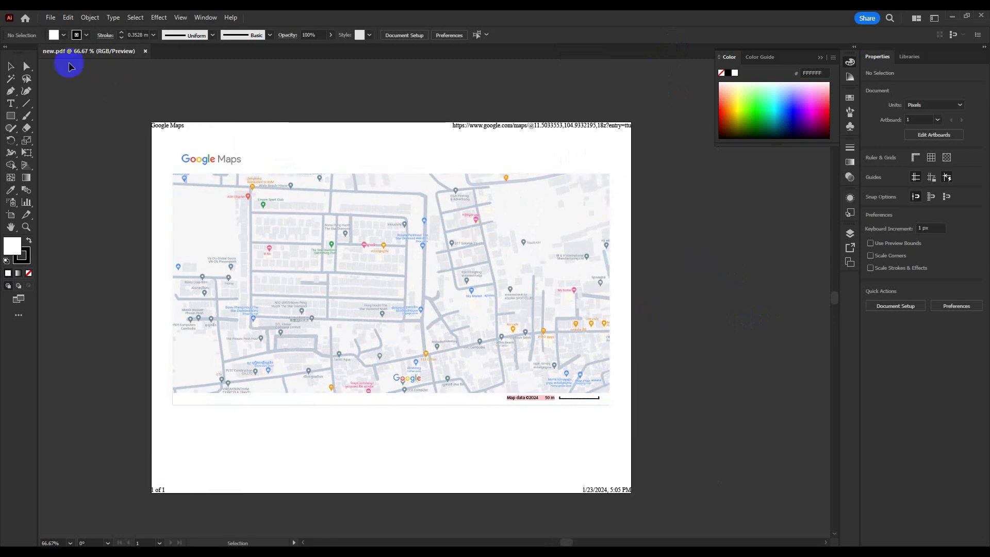
# - Delete the date stamp, the Google Maps header text, the Google Maps logo and the page URL around the map
pyautogui.click(24, 67)
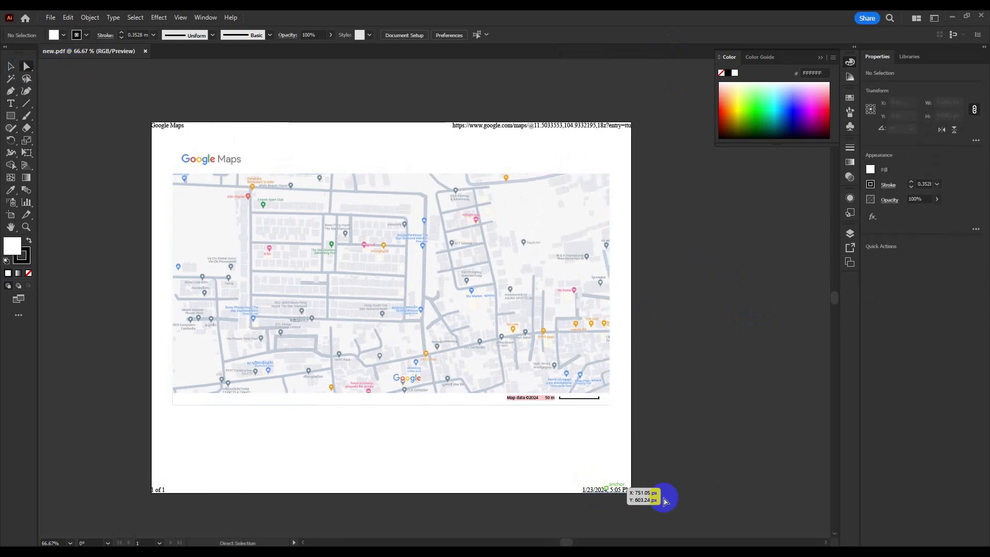
pyautogui.click(605, 490)
pyautogui.press('Delete')
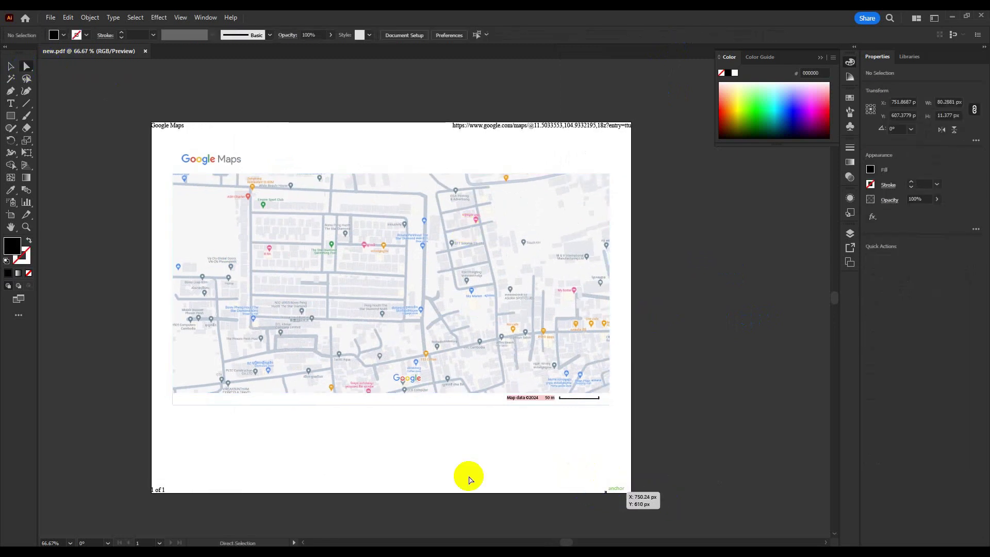
pyautogui.click(180, 124)
pyautogui.press('Delete')
pyautogui.click(205, 160)
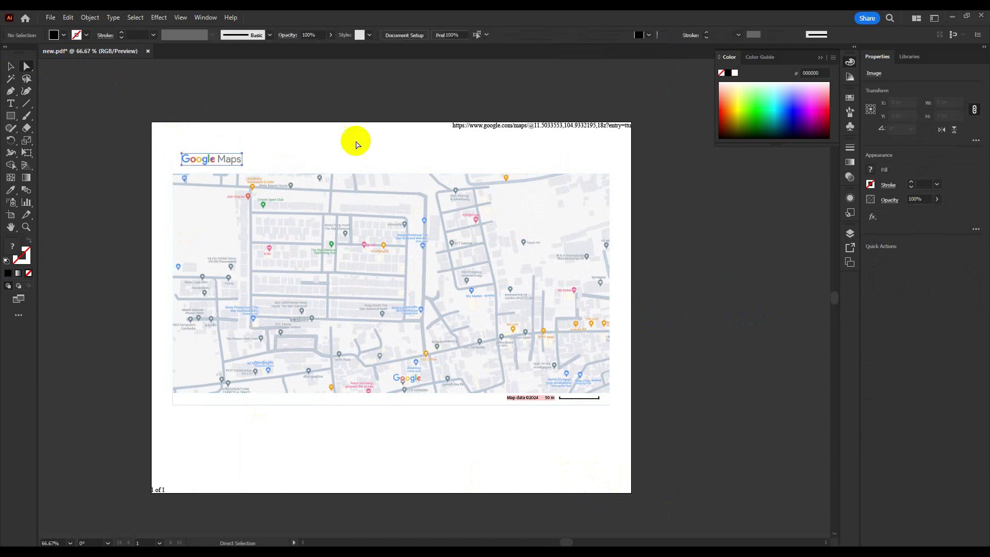
pyautogui.press('Delete')
pyautogui.click(512, 127)
pyautogui.press('Delete')
# - Image Trace the map picture with the High Fidelity Photo preset, expand the result into editable paths and deselect it
pyautogui.scroll(2, 400, 133)
pyautogui.scroll(-1, 464, 147)
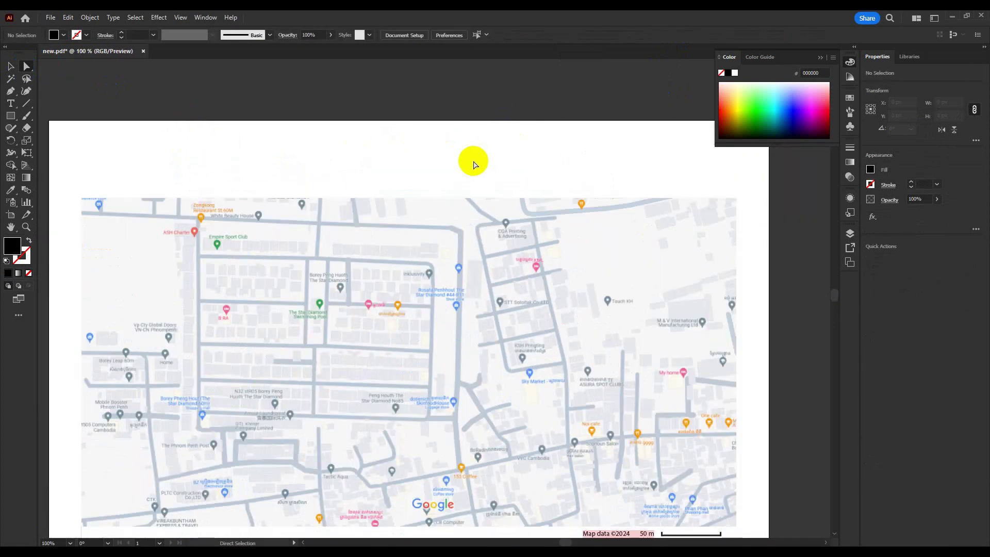
pyautogui.click(463, 233)
pyautogui.hotkey('ctrl', '0')
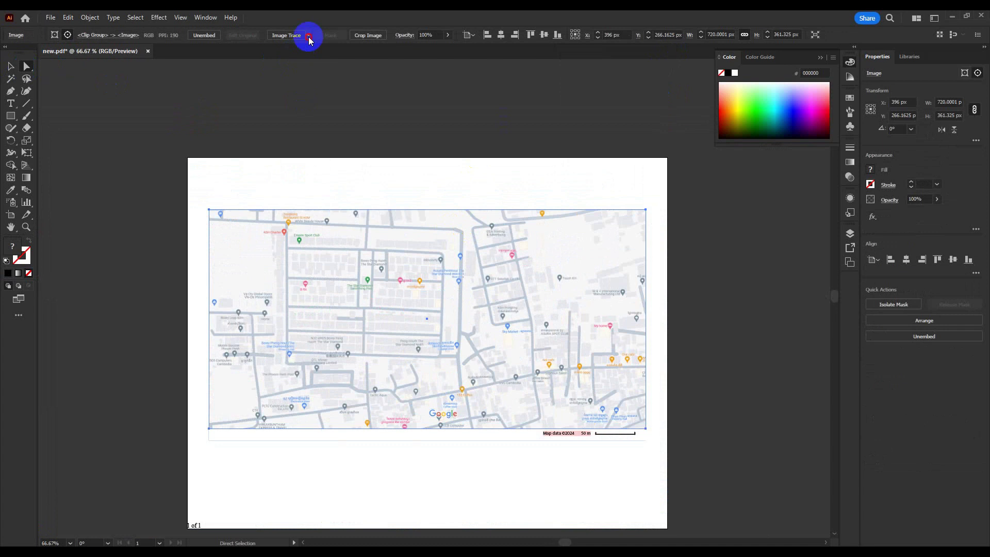
pyautogui.click(309, 35)
pyautogui.click(339, 72)
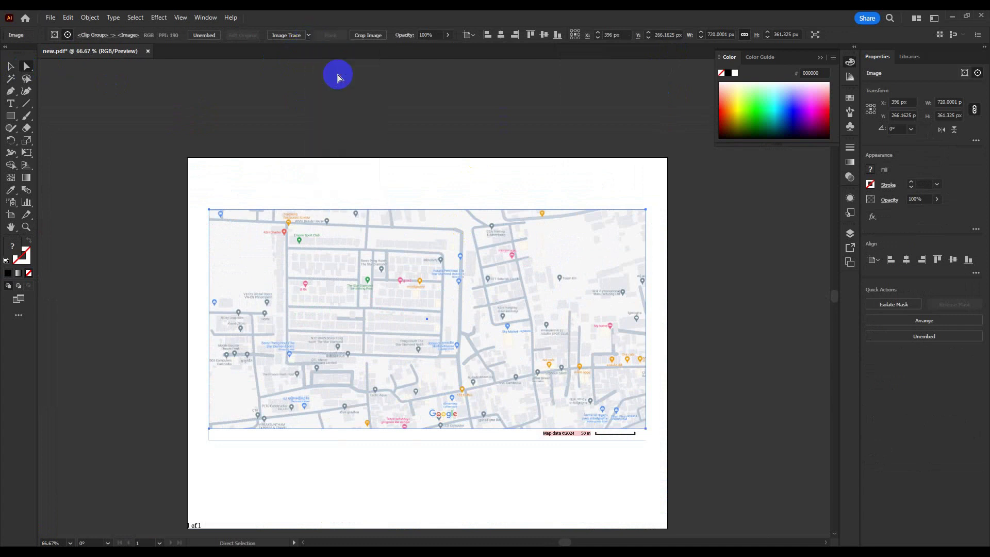
pyautogui.click(287, 36)
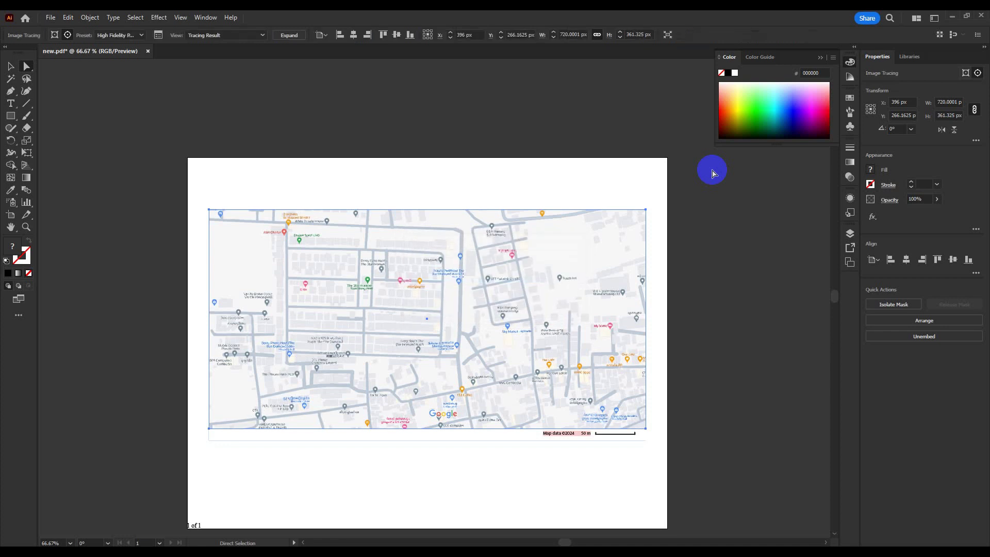
pyautogui.click(302, 36)
pyautogui.scroll(1, 436, 288)
pyautogui.click(748, 339)
# - Fill the traced main road and its connected streets around The Star Diamond and 153 Coffee with black
pyautogui.scroll(2, 449, 294)
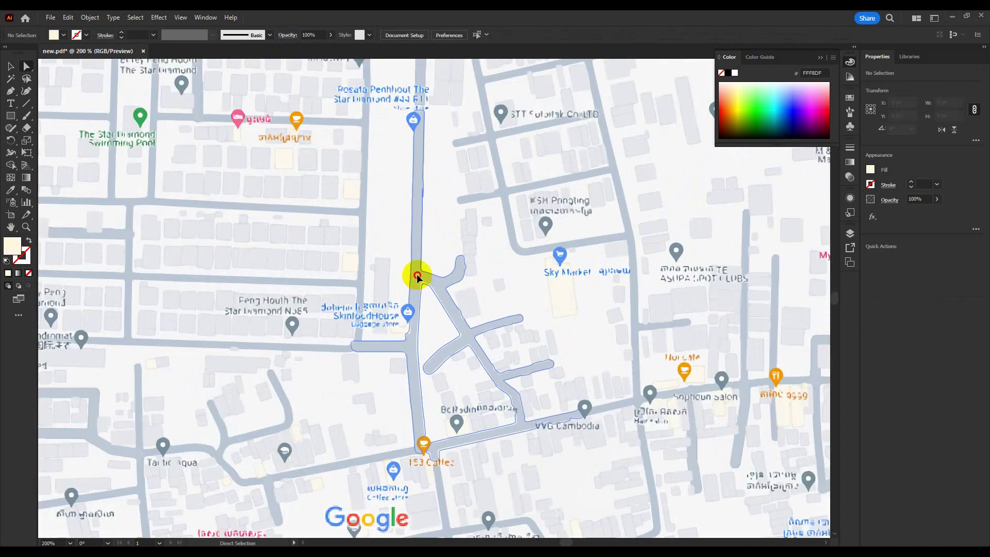
pyautogui.click(417, 276)
pyautogui.scroll(-2, 416, 281)
pyautogui.moveTo(423, 306); pyautogui.dragTo(421, 311)
pyautogui.scroll(2, 422, 311)
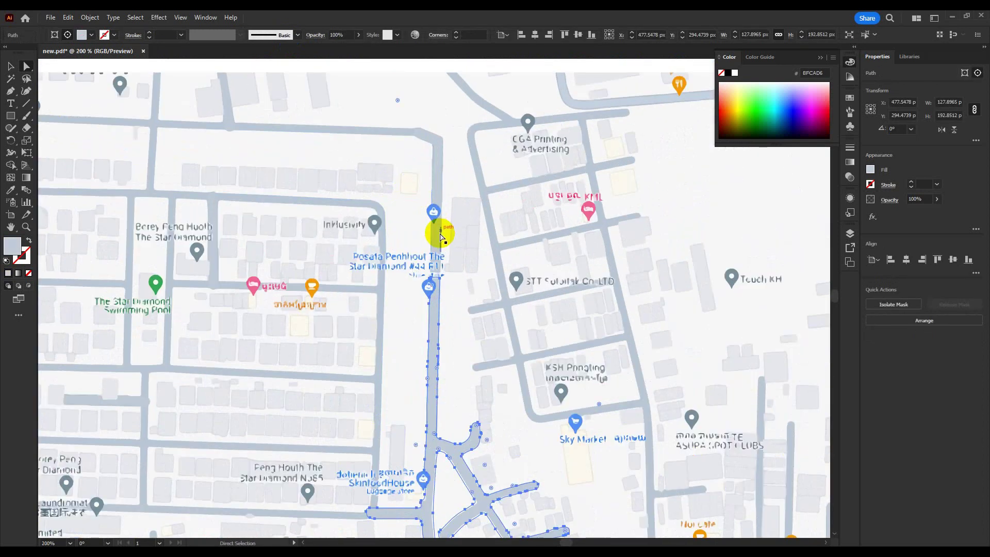
pyautogui.moveTo(440, 178); pyautogui.dragTo(389, 135)
pyautogui.moveTo(280, 172); pyautogui.dragTo(402, 218)
pyautogui.moveTo(334, 177)
pyautogui.mouseDown()
pyautogui.moveTo(354, 174)
pyautogui.moveTo(335, 175)
pyautogui.mouseUp()
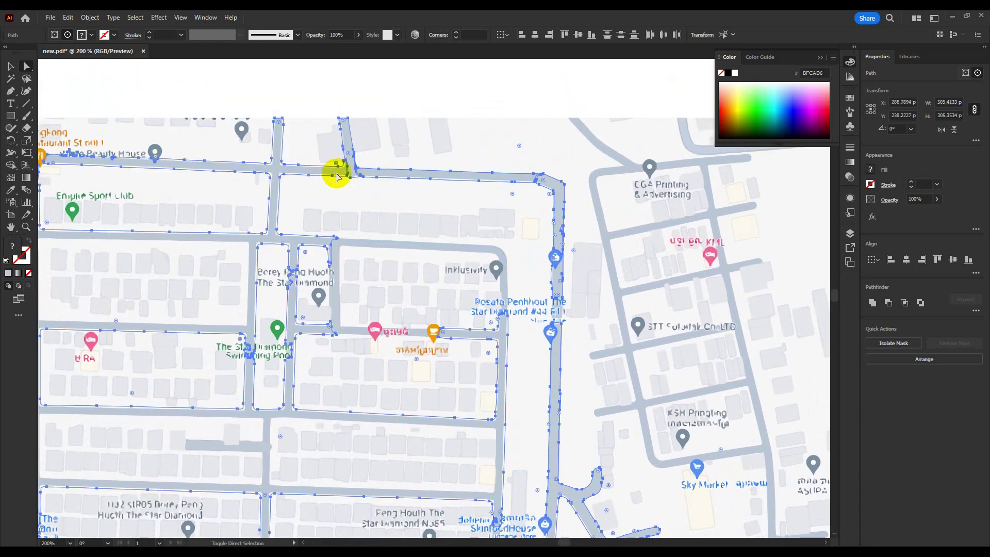
pyautogui.scroll(-2, 298, 201)
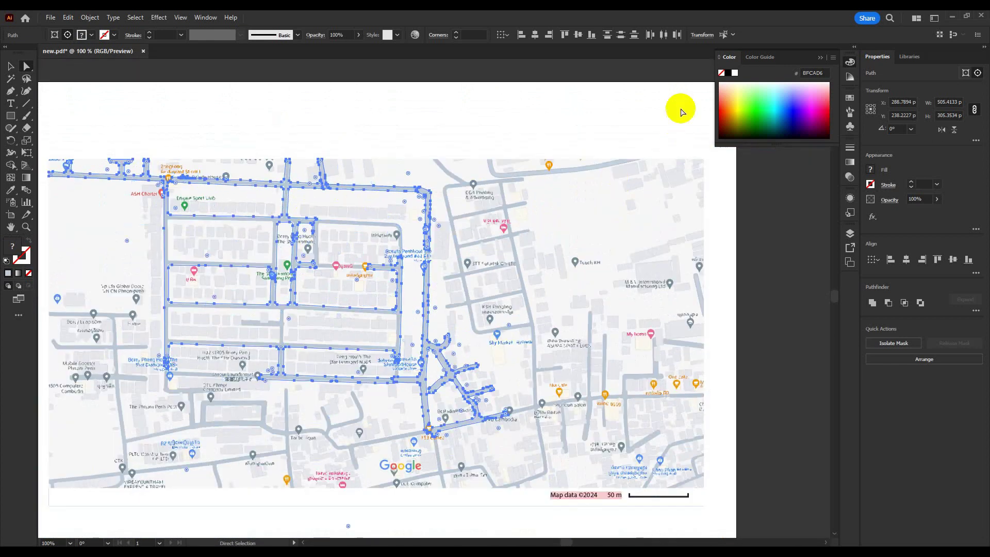
pyautogui.click(728, 73)
pyautogui.click(763, 297)
# - Fill the street loop around Inklusivity and the road network around KSH Printing and Sky Market with black
pyautogui.moveTo(261, 364); pyautogui.dragTo(387, 356)
pyautogui.scroll(3, 460, 208)
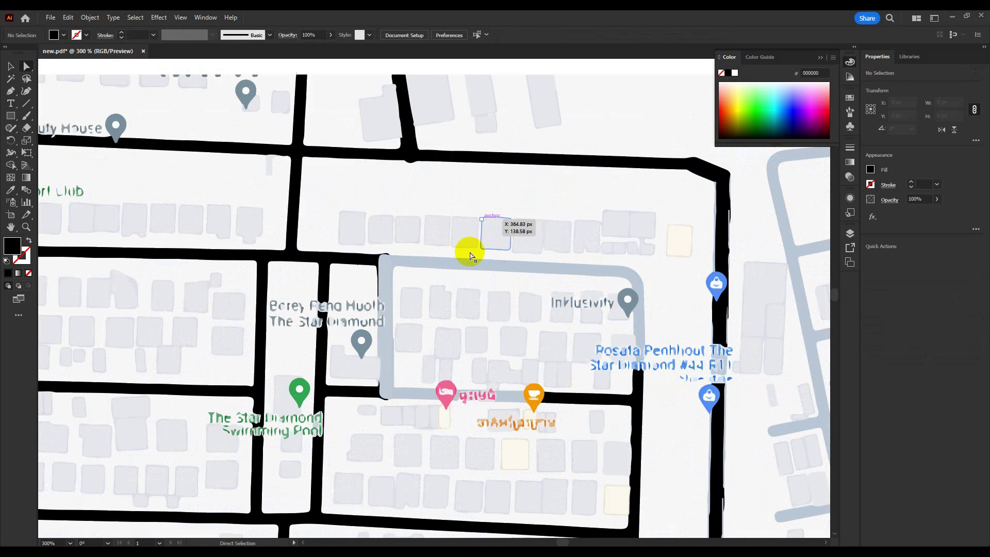
pyautogui.click(445, 268)
pyautogui.keyDown('shift'); pyautogui.click(386, 284); pyautogui.keyUp('shift')
pyautogui.keyDown('shift'); pyautogui.click(419, 397); pyautogui.keyUp('shift')
pyautogui.keyDown('shift'); pyautogui.click(537, 397); pyautogui.keyUp('shift')
pyautogui.keyDown('shift'); pyautogui.click(514, 393); pyautogui.keyUp('shift')
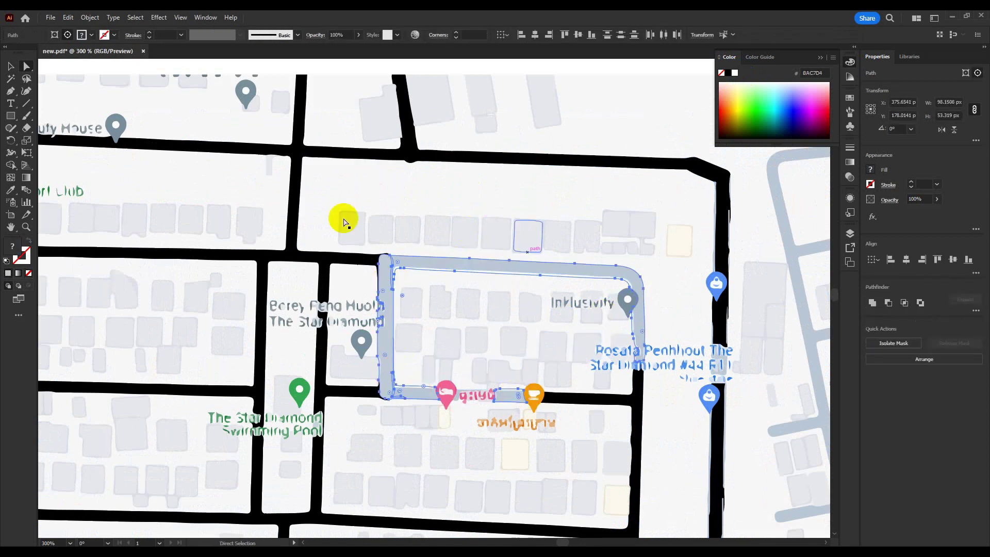
pyautogui.scroll(-2, 343, 221)
pyautogui.moveTo(666, 345); pyautogui.dragTo(493, 296)
pyautogui.click(505, 247)
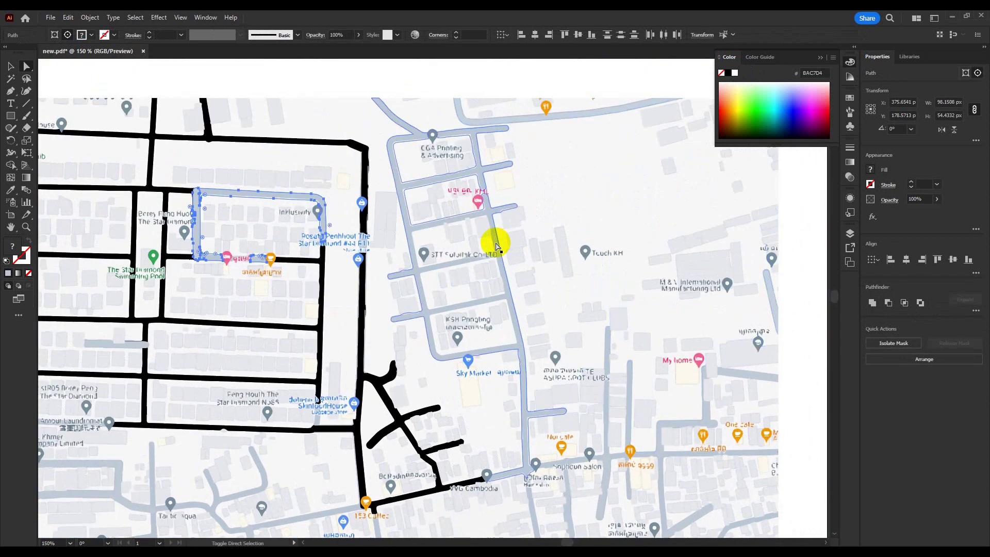
pyautogui.click(730, 74)
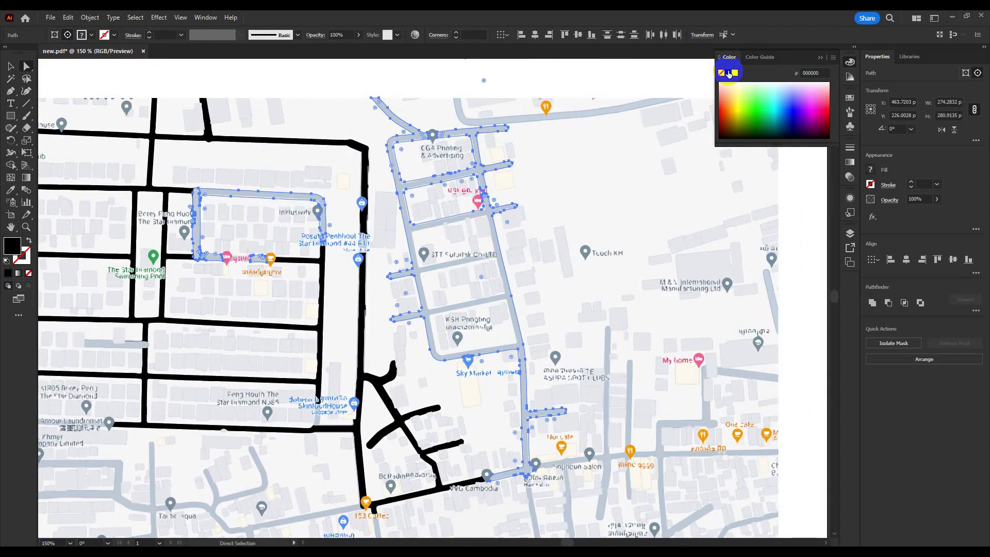
# - Select the road along the map's upper edge together with the southern winding road and the streets around Noi Cafe and One cafe
pyautogui.click(468, 122)
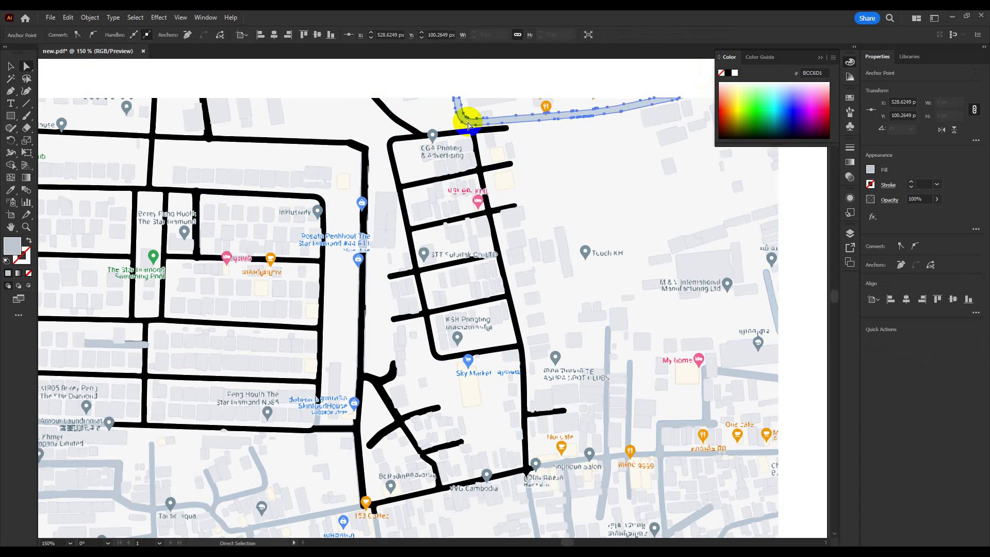
pyautogui.click(468, 121)
pyautogui.moveTo(628, 388); pyautogui.dragTo(548, 124)
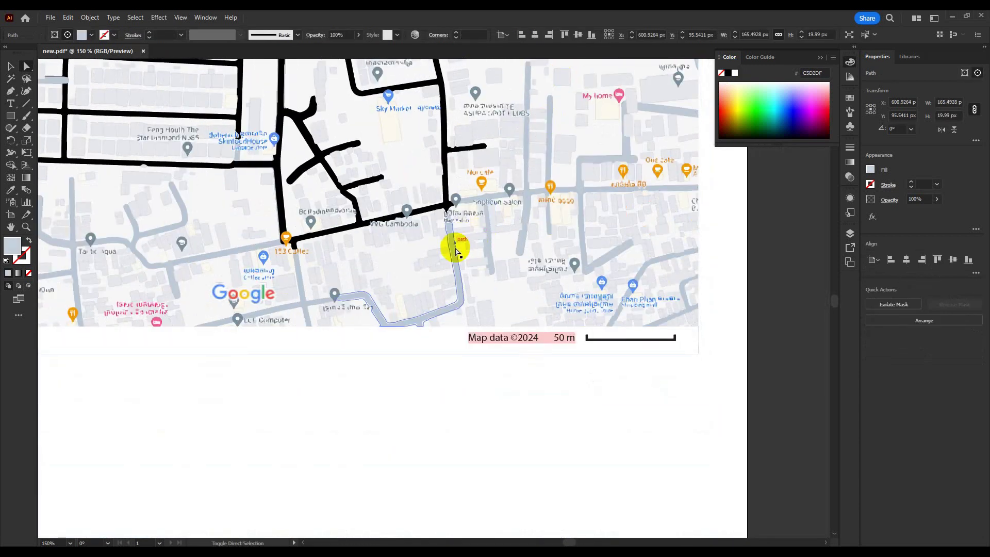
pyautogui.moveTo(455, 252); pyautogui.dragTo(529, 201)
pyautogui.scroll(3, 527, 197)
pyautogui.keyDown('shift'); pyautogui.click(509, 193); pyautogui.keyUp('shift')
pyautogui.keyDown('shift'); pyautogui.click(582, 135); pyautogui.keyUp('shift')
pyautogui.keyDown('shift'); pyautogui.click(614, 189); pyautogui.keyUp('shift')
pyautogui.keyDown('shift'); pyautogui.click(585, 260); pyautogui.keyUp('shift')
pyautogui.keyDown('shift'); pyautogui.click(665, 161); pyautogui.keyUp('shift')
# - Add the streets in the map's southeast corner and the road piece east of My home to the selection
pyautogui.scroll(-1, 547, 236)
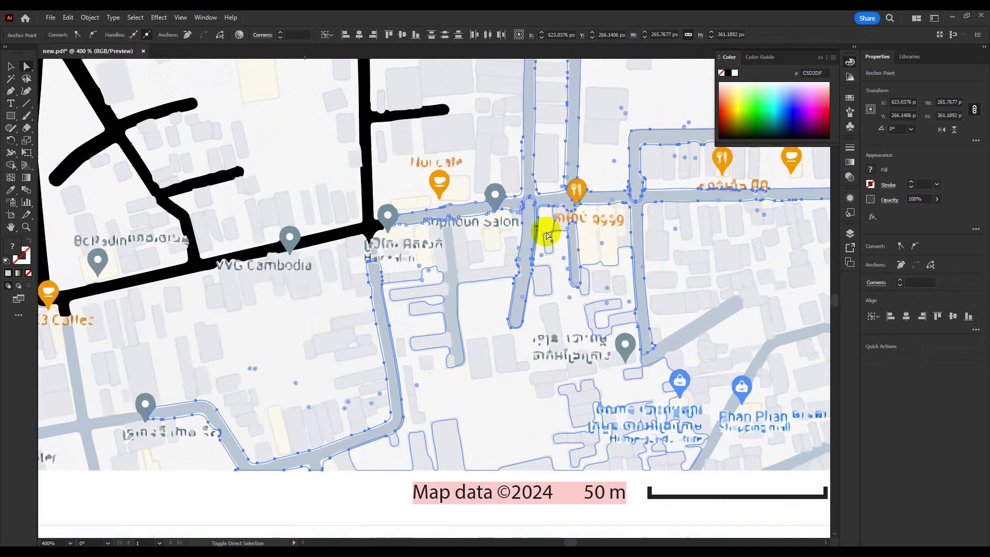
pyautogui.keyDown('shift'); pyautogui.click(646, 293); pyautogui.keyUp('shift')
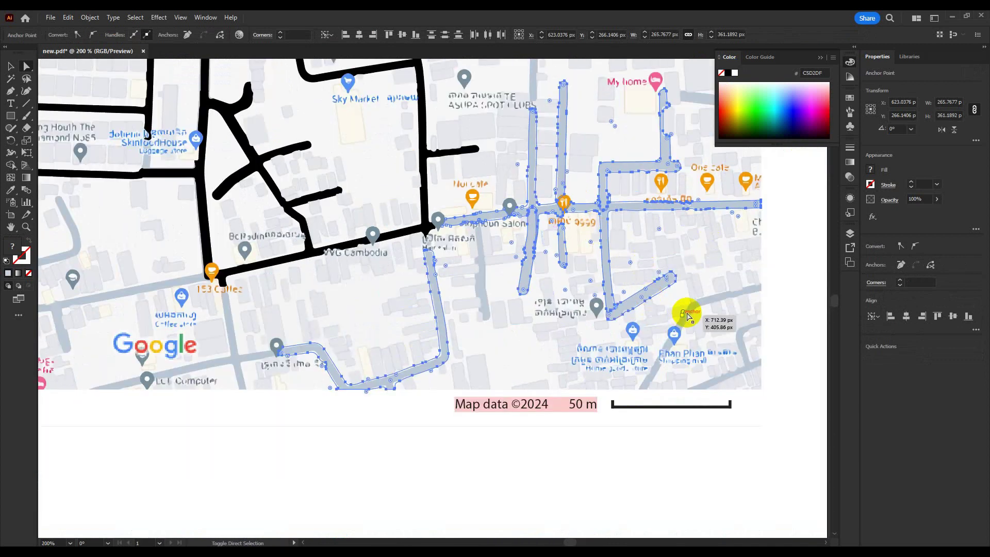
pyautogui.keyDown('shift'); pyautogui.click(653, 379); pyautogui.keyUp('shift')
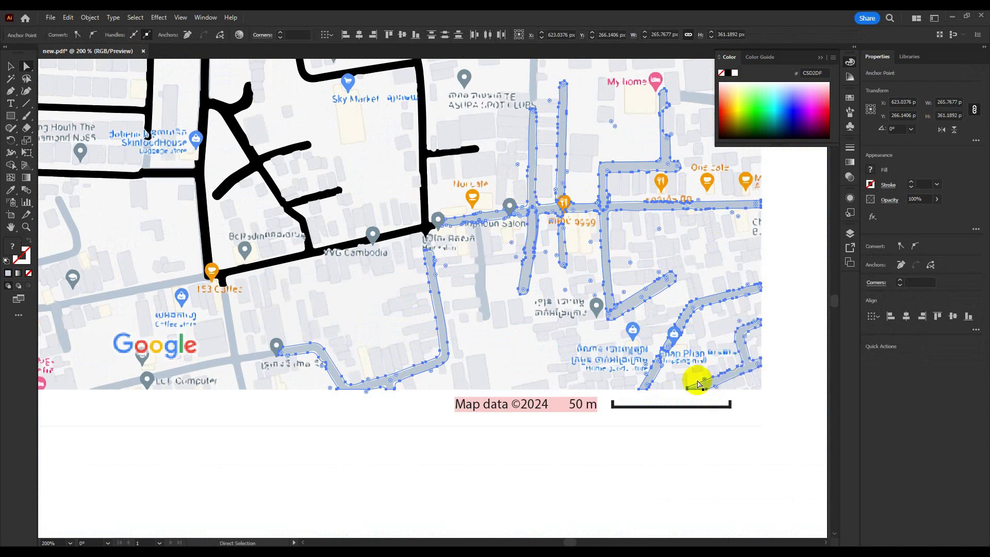
pyautogui.scroll(-3, 699, 381)
pyautogui.scroll(3, 727, 244)
pyautogui.keyDown('shift'); pyautogui.click(723, 231); pyautogui.keyUp('shift')
pyautogui.scroll(-2, 724, 231)
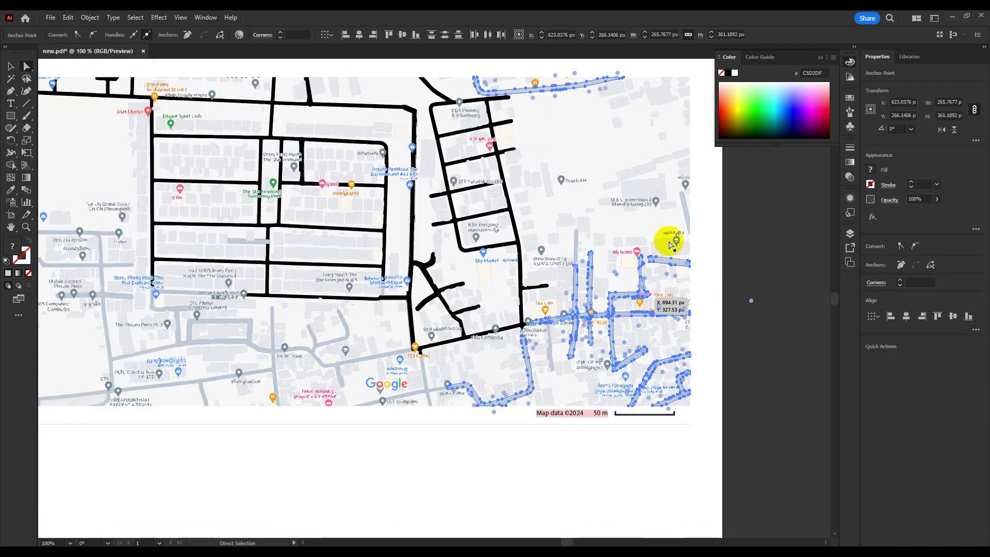
# - Add the map's western roads around CTK, Mobile Booster and Home, plus the street stubs beside them, to the road selection
pyautogui.moveTo(176, 491); pyautogui.dragTo(419, 479)
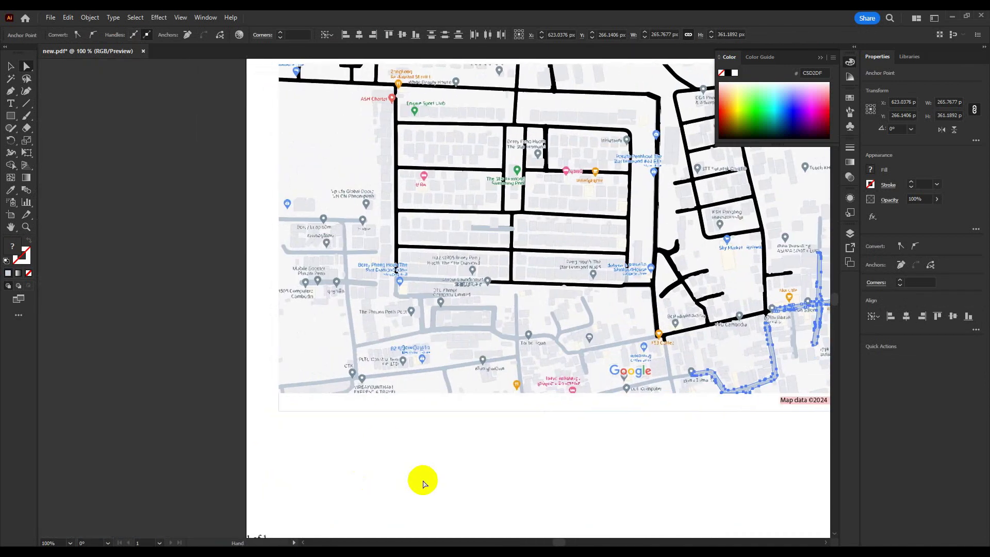
pyautogui.keyDown('shift'); pyautogui.click(355, 345); pyautogui.keyUp('shift')
pyautogui.keyDown('shift'); pyautogui.click(336, 259); pyautogui.keyUp('shift')
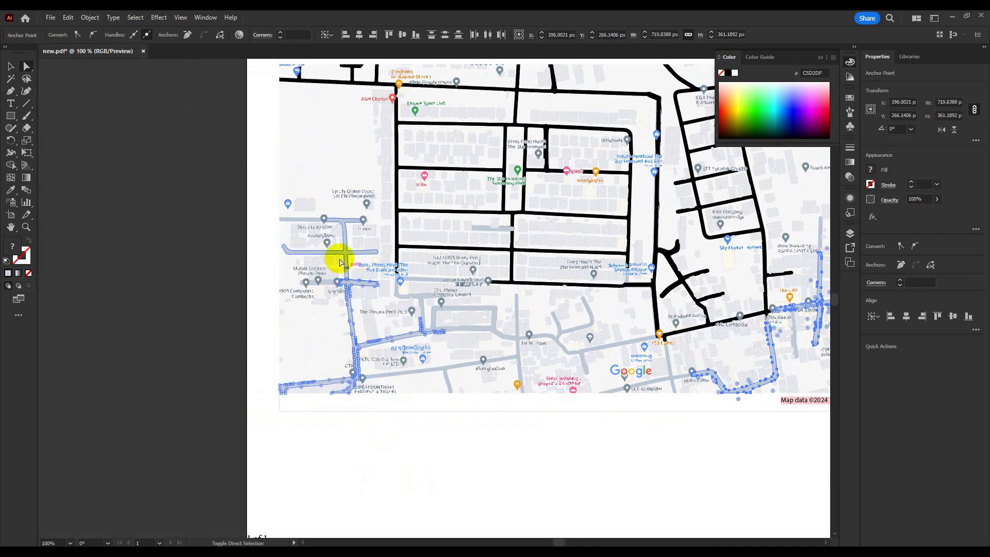
pyautogui.scroll(3, 336, 258)
pyautogui.keyDown('shift'); pyautogui.click(181, 144); pyautogui.keyUp('shift')
pyautogui.keyDown('shift'); pyautogui.click(254, 333); pyautogui.keyUp('shift')
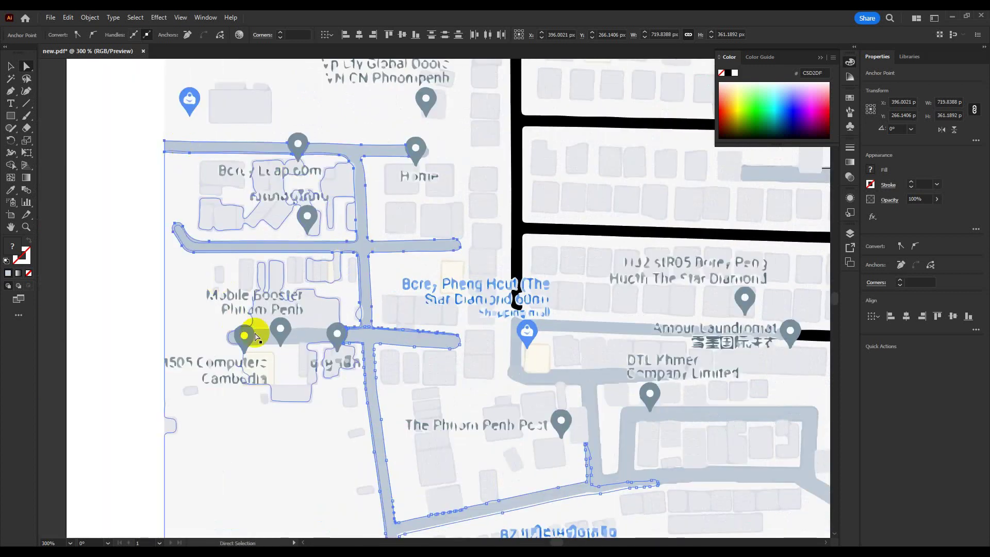
pyautogui.scroll(-2, 253, 355)
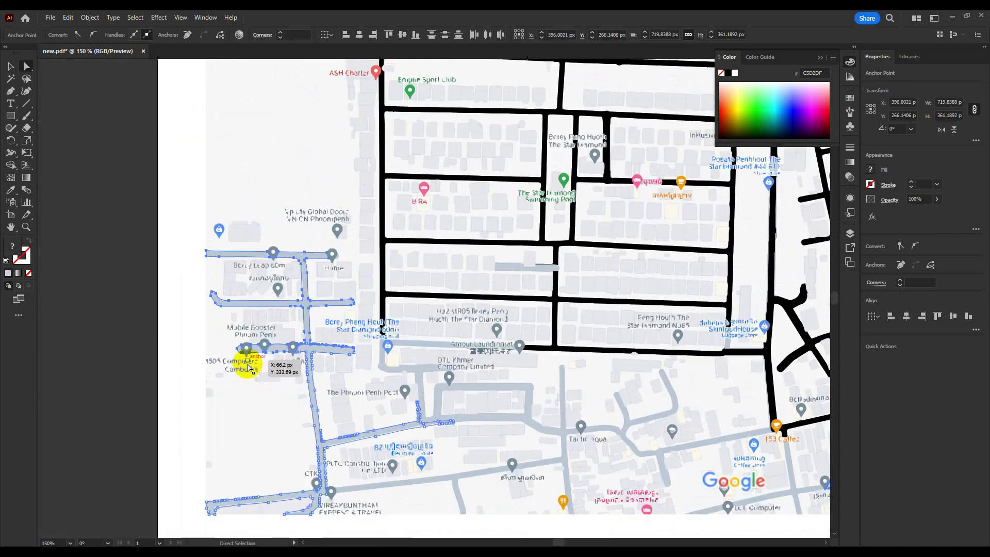
# - Add the rectangular street loop south of DTL Khmer Company to the selection and fill all selected roads with black
pyautogui.moveTo(416, 411); pyautogui.dragTo(271, 334)
pyautogui.keyDown('shift'); pyautogui.click(383, 311); pyautogui.keyUp('shift')
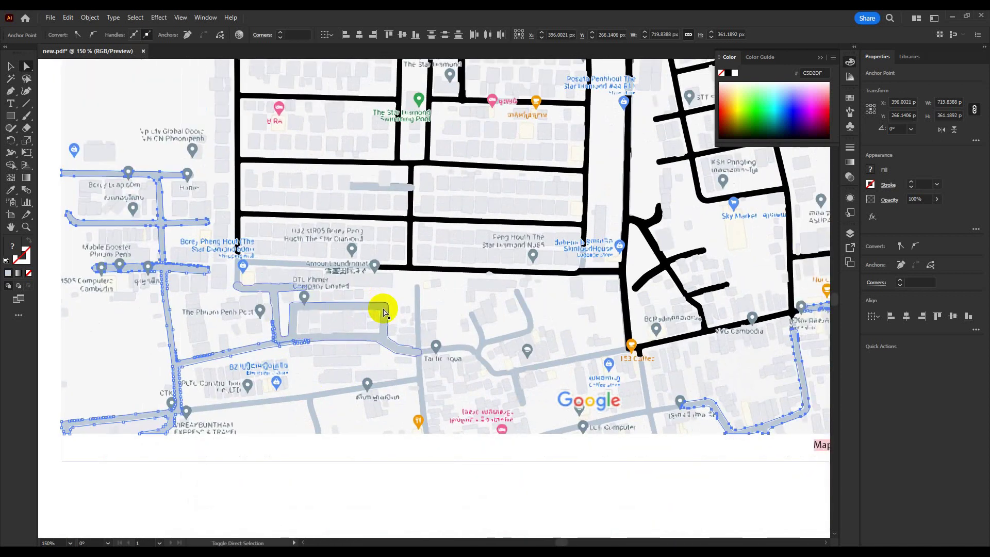
pyautogui.click(734, 73)
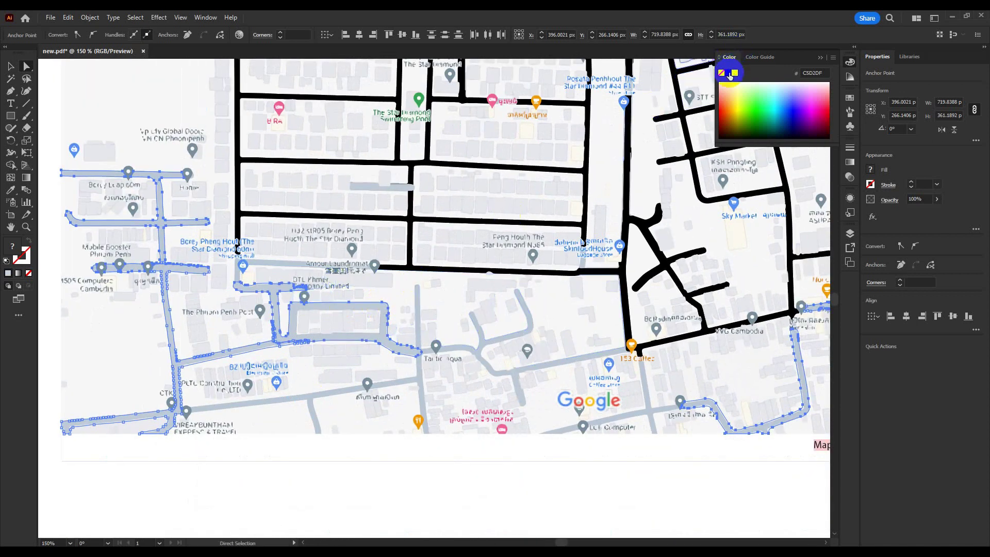
pyautogui.click(729, 73)
# - Fill the remaining southern streets, from the road north of Vireak Buntham Express to those around Tactic Aqua and LCE Computer, with black
pyautogui.click(312, 401)
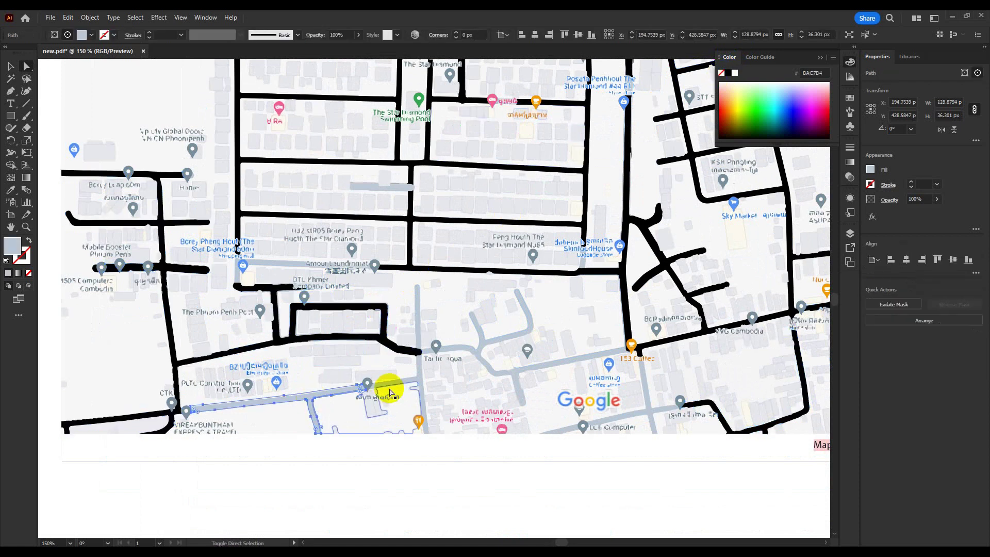
pyautogui.keyDown('shift'); pyautogui.click(479, 334); pyautogui.keyUp('shift')
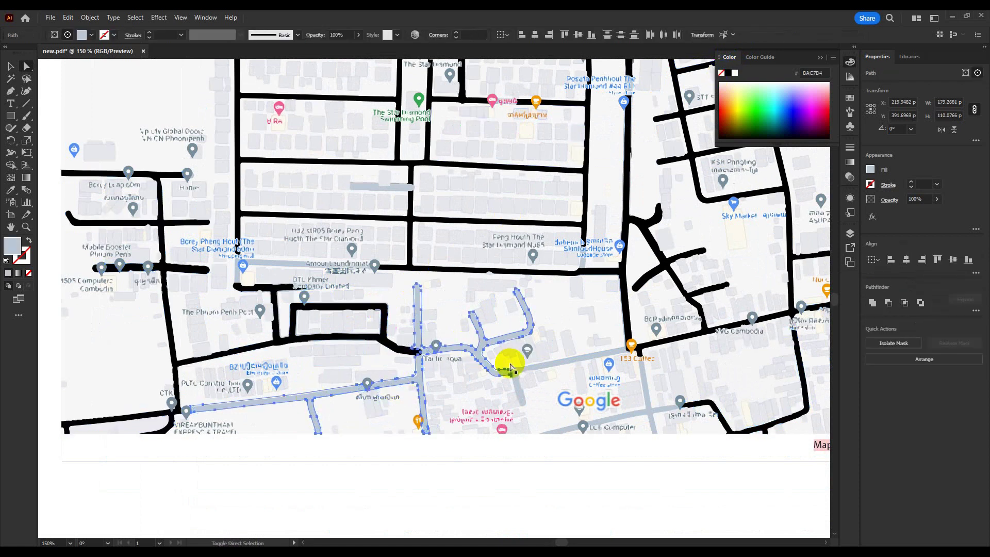
pyautogui.keyDown('shift'); pyautogui.click(511, 367); pyautogui.keyUp('shift')
pyautogui.hscroll(3, 464, 356)
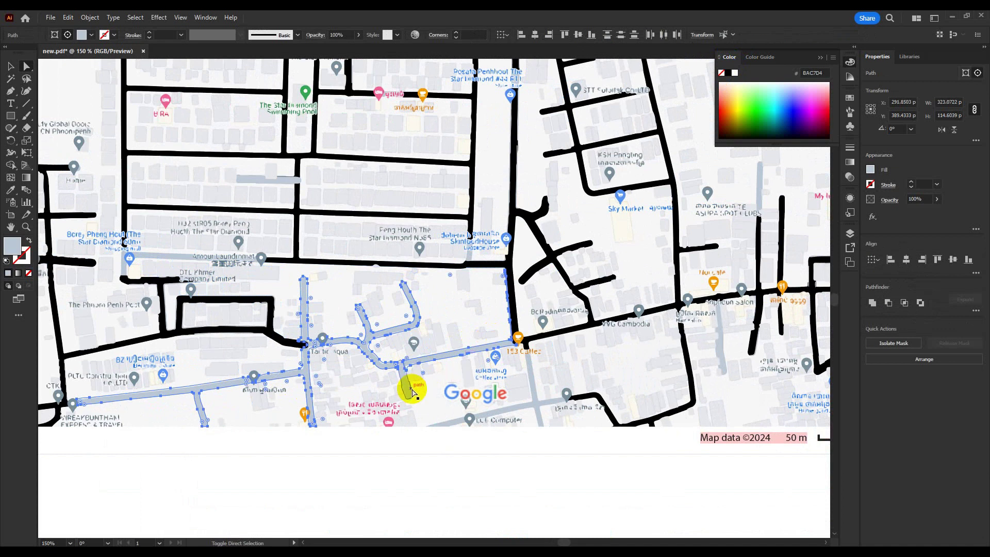
pyautogui.keyDown('shift'); pyautogui.click(407, 393); pyautogui.keyUp('shift')
pyautogui.keyDown('shift'); pyautogui.click(538, 409); pyautogui.keyUp('shift')
pyautogui.keyDown('shift'); pyautogui.click(450, 426); pyautogui.keyUp('shift')
pyautogui.click(735, 73)
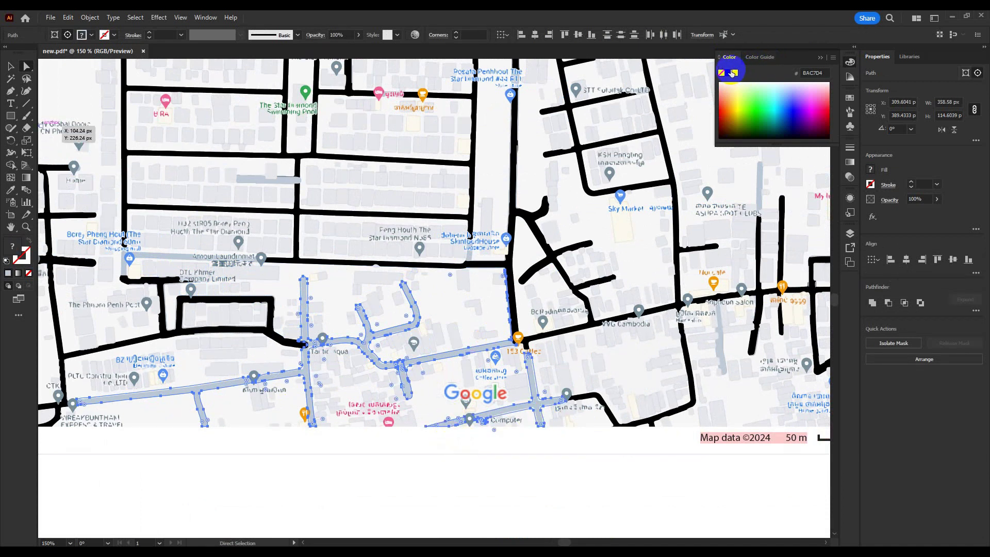
pyautogui.click(180, 473)
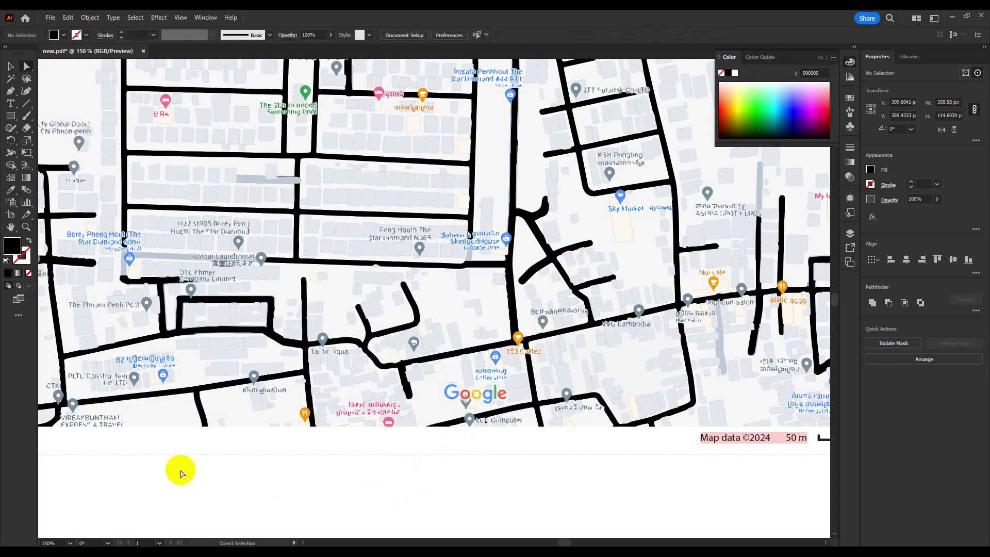
# - Fill the short road piece west of My home and the one at the map's eastern edge with black
pyautogui.scroll(-3, 179, 471)
pyautogui.moveTo(552, 472); pyautogui.dragTo(577, 431)
pyautogui.scroll(2, 387, 424)
pyautogui.moveTo(562, 343); pyautogui.dragTo(515, 429)
pyautogui.scroll(2, 531, 354)
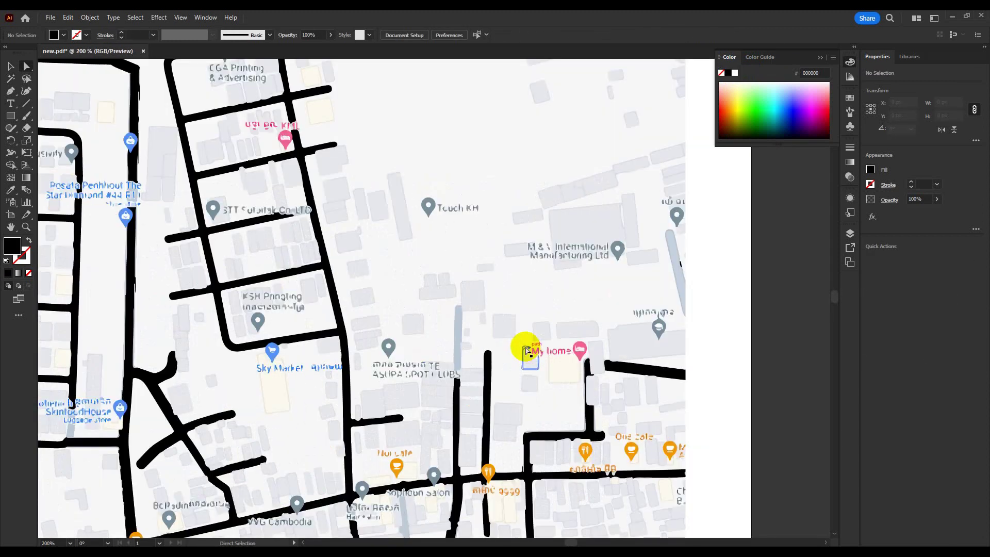
pyautogui.click(457, 354)
pyautogui.keyDown('shift'); pyautogui.click(681, 282); pyautogui.keyUp('shift')
pyautogui.scroll(-3, 681, 282)
pyautogui.scroll(1, 689, 396)
pyautogui.moveTo(723, 300); pyautogui.dragTo(778, 354)
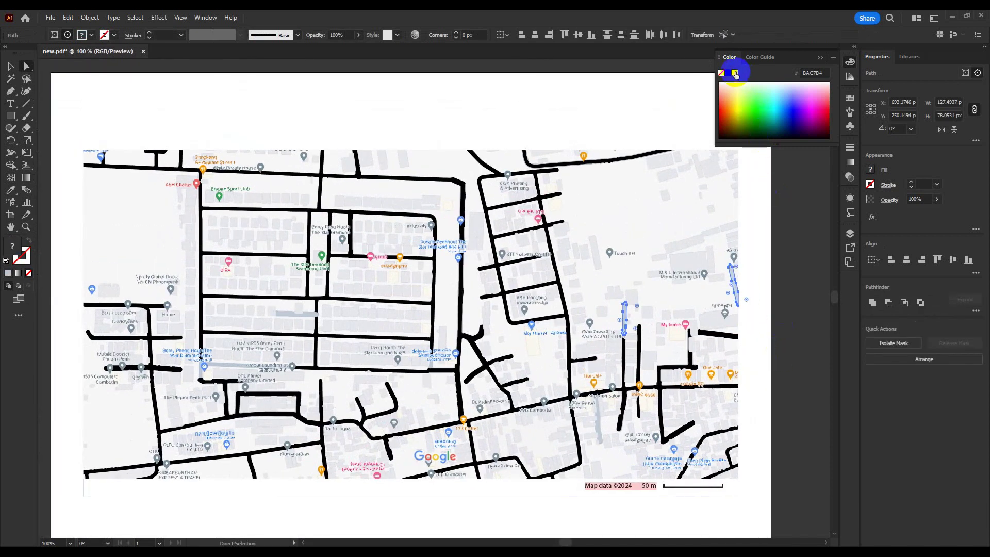
pyautogui.click(730, 74)
pyautogui.click(789, 276)
# - Select the small northern buildings in the block east of The Star Diamond Swimming Pool
pyautogui.moveTo(188, 475); pyautogui.dragTo(341, 493)
pyautogui.scroll(4, 449, 304)
pyautogui.moveTo(608, 275); pyautogui.dragTo(363, 332)
pyautogui.scroll(-5, 624, 183)
pyautogui.scroll(4, 581, 309)
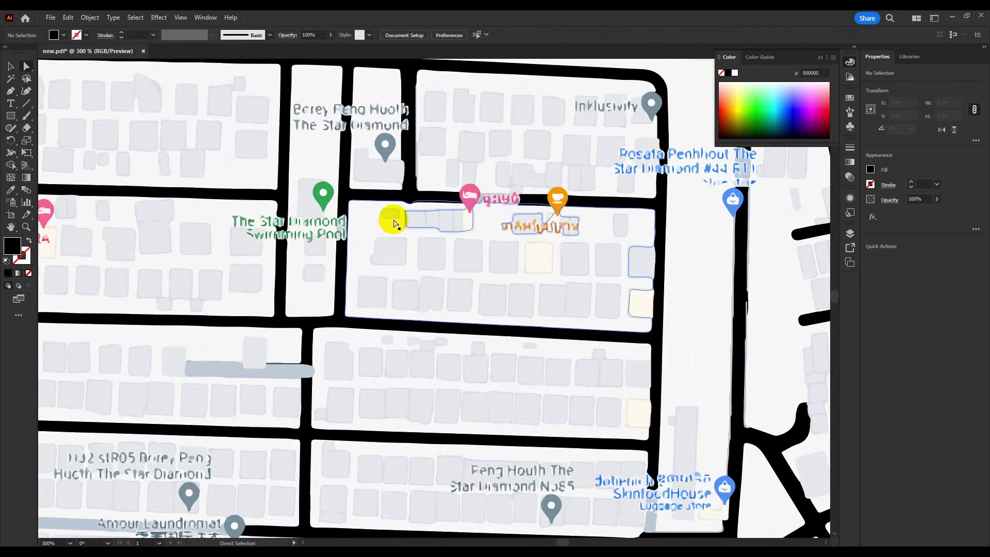
pyautogui.moveTo(394, 216); pyautogui.dragTo(467, 228)
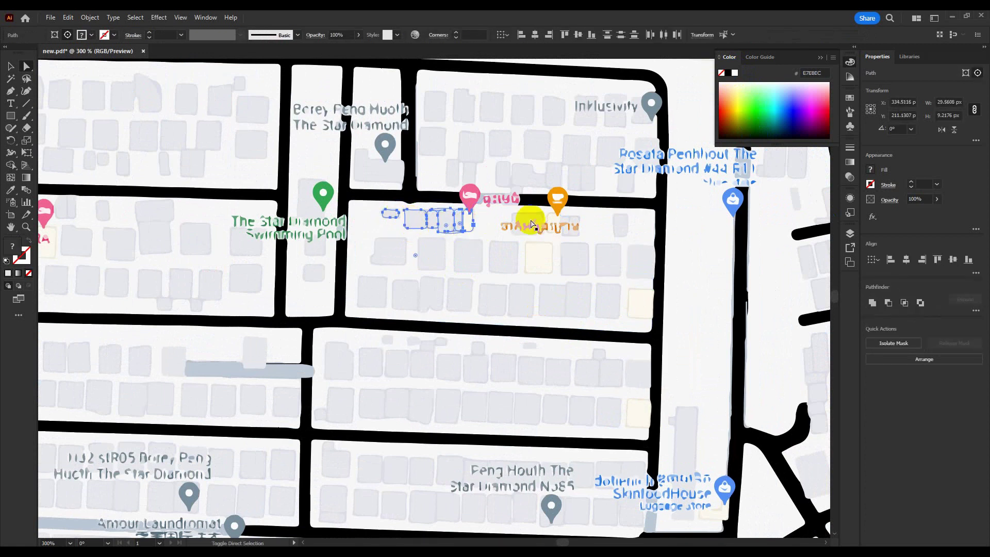
pyautogui.moveTo(555, 222); pyautogui.dragTo(574, 223)
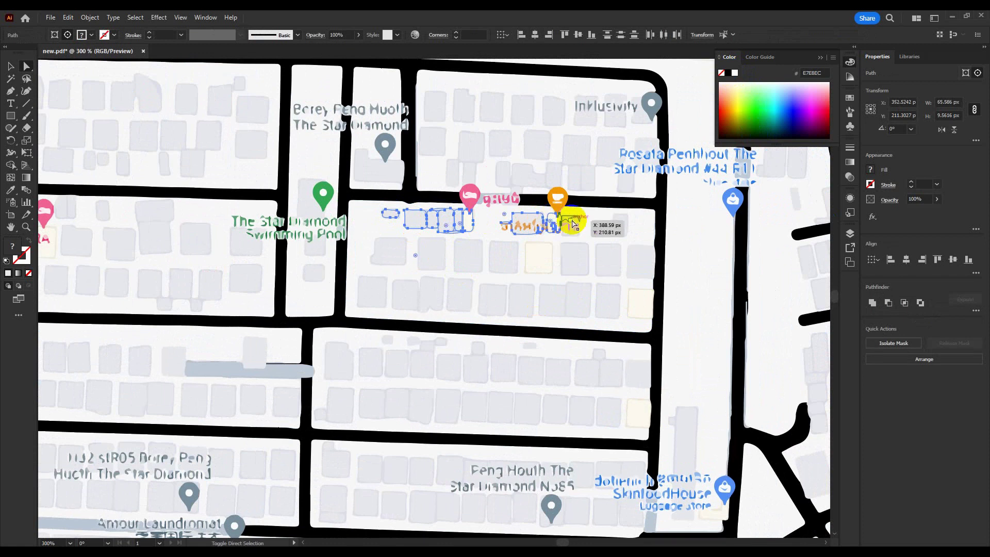
# - Add the buildings at the eastern end of the swimming pool's neighbouring block to the selection
pyautogui.keyDown('shift'); pyautogui.click(622, 227); pyautogui.keyUp('shift')
pyautogui.keyDown('shift'); pyautogui.click(644, 258); pyautogui.keyUp('shift')
pyautogui.keyDown('shift'); pyautogui.click(644, 300); pyautogui.keyUp('shift')
pyautogui.keyDown('shift'); pyautogui.click(612, 302); pyautogui.keyUp('shift')
pyautogui.keyDown('shift'); pyautogui.click(608, 260); pyautogui.keyUp('shift')
pyautogui.keyDown('shift'); pyautogui.click(574, 258); pyautogui.keyUp('shift')
pyautogui.keyDown('shift'); pyautogui.click(579, 300); pyautogui.keyUp('shift')
# - Add the rest of that block's southern building row, working westward, to the selection
pyautogui.keyDown('shift'); pyautogui.click(552, 301); pyautogui.keyUp('shift')
pyautogui.keyDown('shift'); pyautogui.click(522, 301); pyautogui.keyUp('shift')
pyautogui.keyDown('shift'); pyautogui.click(492, 303); pyautogui.keyUp('shift')
pyautogui.keyDown('shift'); pyautogui.click(459, 295); pyautogui.keyUp('shift')
pyautogui.keyDown('shift'); pyautogui.click(432, 294); pyautogui.keyUp('shift')
pyautogui.keyDown('shift'); pyautogui.click(406, 293); pyautogui.keyUp('shift')
pyautogui.keyDown('shift'); pyautogui.click(372, 292); pyautogui.keyUp('shift')
# - Add the remaining middle-row buildings, including the cream one, and the small building below the orange cafe pin to the selection
pyautogui.keyDown('shift'); pyautogui.click(388, 264); pyautogui.keyUp('shift')
pyautogui.keyDown('shift'); pyautogui.click(421, 258); pyautogui.keyUp('shift')
pyautogui.keyDown('shift'); pyautogui.click(468, 256); pyautogui.keyUp('shift')
pyautogui.keyDown('shift'); pyautogui.click(508, 257); pyautogui.keyUp('shift')
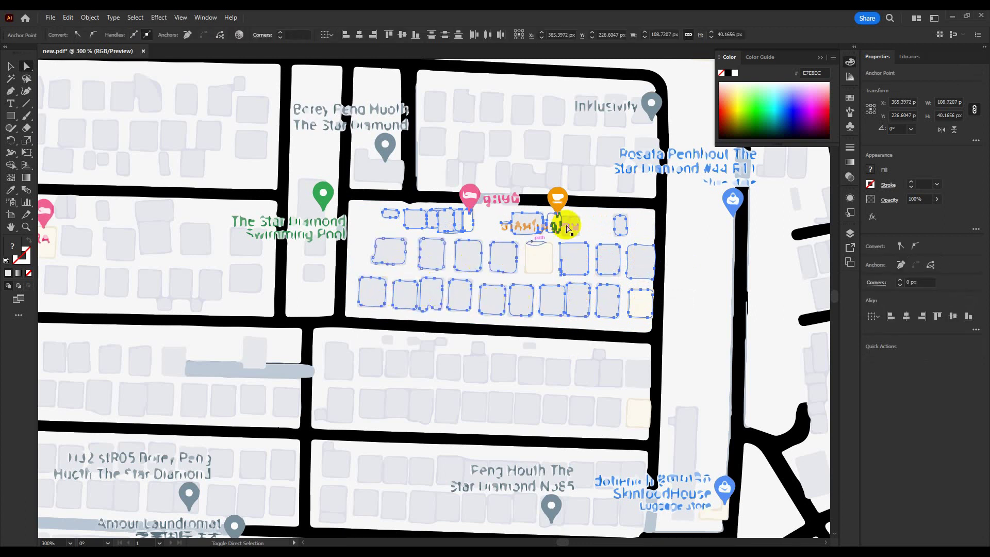
pyautogui.keyDown('shift'); pyautogui.click(576, 226); pyautogui.keyUp('shift')
pyautogui.keyDown('shift'); pyautogui.click(538, 267); pyautogui.keyUp('shift')
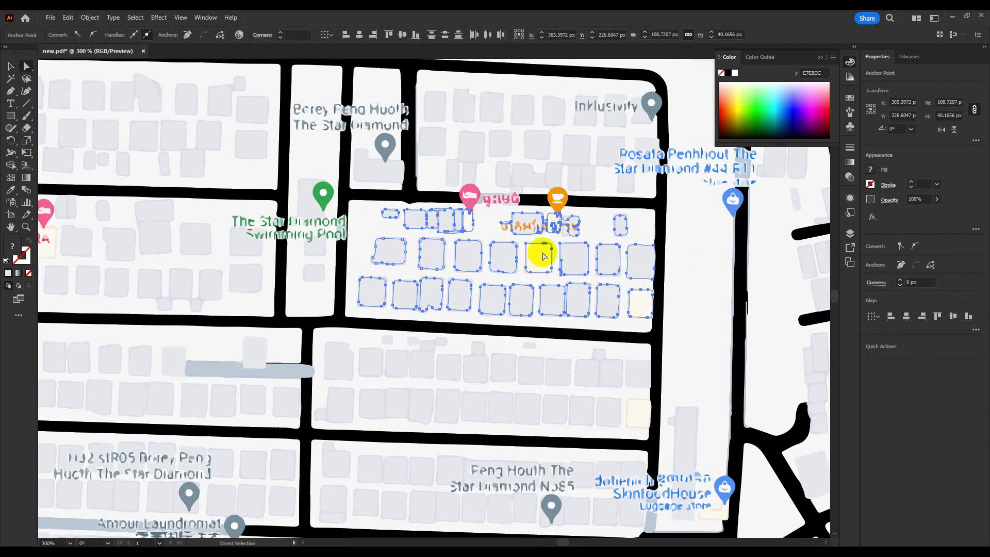
pyautogui.keyDown('shift'); pyautogui.click(536, 264); pyautogui.keyUp('shift')
# - Add the eastern buildings of the next block south, directly north of Feng Houth The Star Diamond No85, to the selection
pyautogui.moveTo(398, 306); pyautogui.dragTo(400, 384)
pyautogui.moveTo(499, 294); pyautogui.dragTo(666, 219)
pyautogui.scroll(-3, 472, 254)
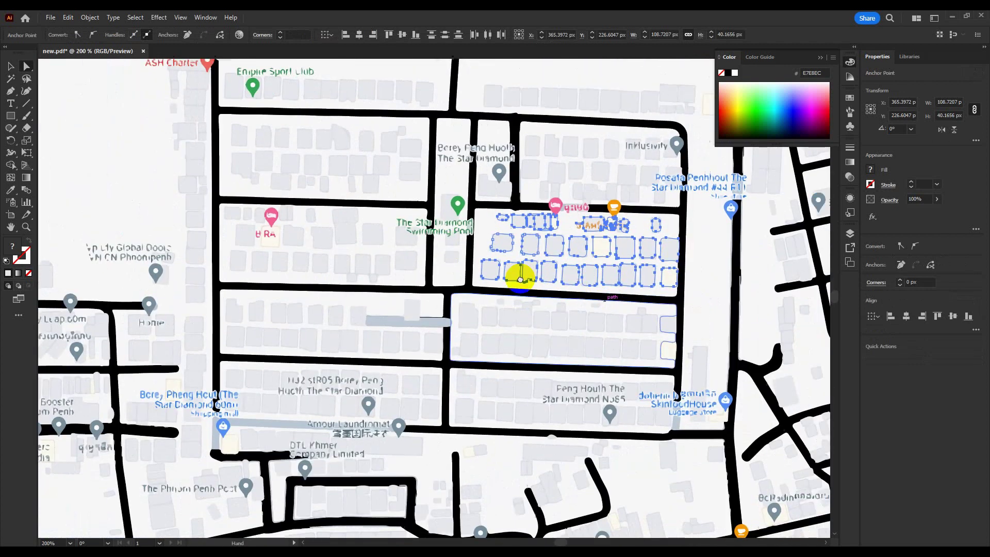
pyautogui.scroll(3, 580, 311)
pyautogui.keyDown('shift'); pyautogui.click(591, 329); pyautogui.keyUp('shift')
pyautogui.keyDown('shift'); pyautogui.click(587, 298); pyautogui.keyUp('shift')
pyautogui.keyDown('shift'); pyautogui.click(537, 302); pyautogui.keyUp('shift')
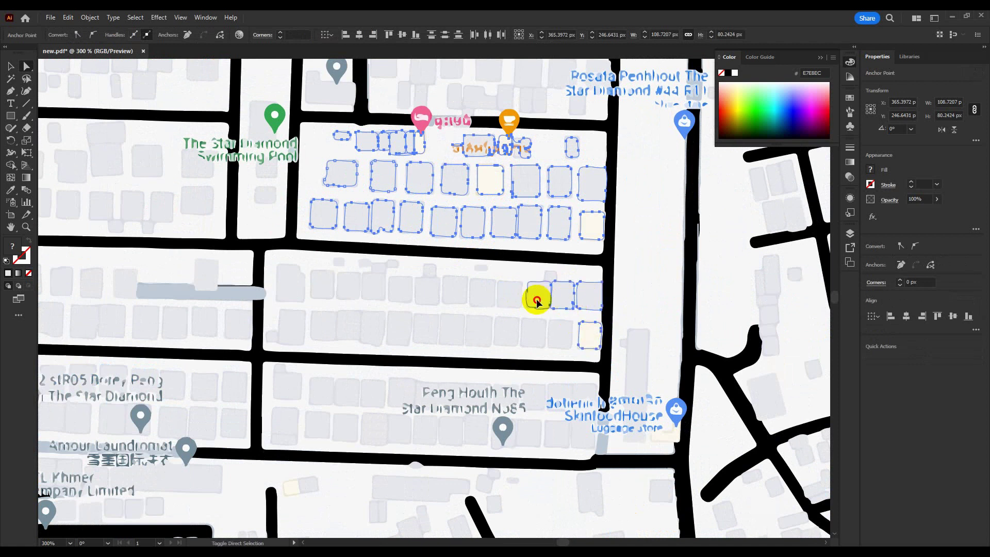
pyautogui.keyDown('shift'); pyautogui.click(550, 278); pyautogui.keyUp('shift')
pyautogui.keyDown('shift'); pyautogui.click(541, 337); pyautogui.keyUp('shift')
pyautogui.keyDown('shift'); pyautogui.click(506, 331); pyautogui.keyUp('shift')
pyautogui.keyDown('shift'); pyautogui.click(506, 290); pyautogui.keyUp('shift')
# - Add the central buildings in both rows of that southern block, with the small ones along its north edge, to the selection
pyautogui.keyDown('shift'); pyautogui.click(471, 287); pyautogui.keyUp('shift')
pyautogui.keyDown('shift'); pyautogui.click(467, 335); pyautogui.keyUp('shift')
pyautogui.keyDown('shift'); pyautogui.click(454, 332); pyautogui.keyUp('shift')
pyautogui.keyDown('shift'); pyautogui.click(454, 285); pyautogui.keyUp('shift')
pyautogui.keyDown('shift'); pyautogui.click(478, 269); pyautogui.keyUp('shift')
pyautogui.keyDown('shift'); pyautogui.click(431, 270); pyautogui.keyUp('shift')
pyautogui.keyDown('shift'); pyautogui.click(428, 291); pyautogui.keyUp('shift')
pyautogui.keyDown('shift'); pyautogui.click(426, 330); pyautogui.keyUp('shift')
pyautogui.keyDown('shift'); pyautogui.click(398, 330); pyautogui.keyUp('shift')
pyautogui.keyDown('shift'); pyautogui.click(400, 286); pyautogui.keyUp('shift')
pyautogui.keyDown('shift'); pyautogui.click(381, 270); pyautogui.keyUp('shift')
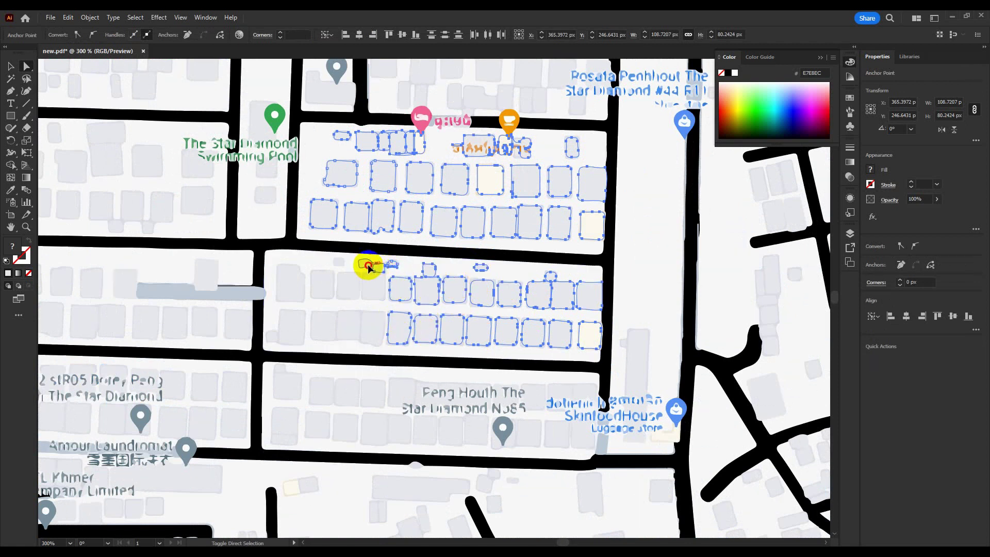
# - Add the southern block's western buildings to the selection and group all the selected buildings
pyautogui.keyDown('shift'); pyautogui.click(374, 330); pyautogui.keyUp('shift')
pyautogui.keyDown('shift'); pyautogui.click(349, 327); pyautogui.keyUp('shift')
pyautogui.keyDown('shift'); pyautogui.click(349, 284); pyautogui.keyUp('shift')
pyautogui.keyDown('shift'); pyautogui.click(340, 264); pyautogui.keyUp('shift')
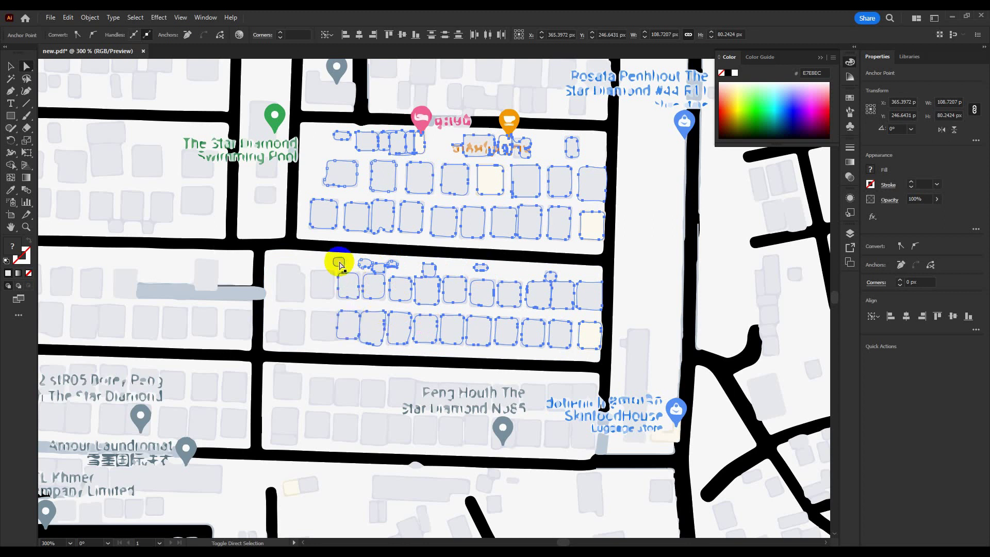
pyautogui.keyDown('shift'); pyautogui.click(329, 331); pyautogui.keyUp('shift')
pyautogui.keyDown('shift'); pyautogui.click(289, 322); pyautogui.keyUp('shift')
pyautogui.keyDown('shift'); pyautogui.click(294, 273); pyautogui.keyUp('shift')
pyautogui.keyDown('shift'); pyautogui.click(277, 336); pyautogui.keyUp('shift')
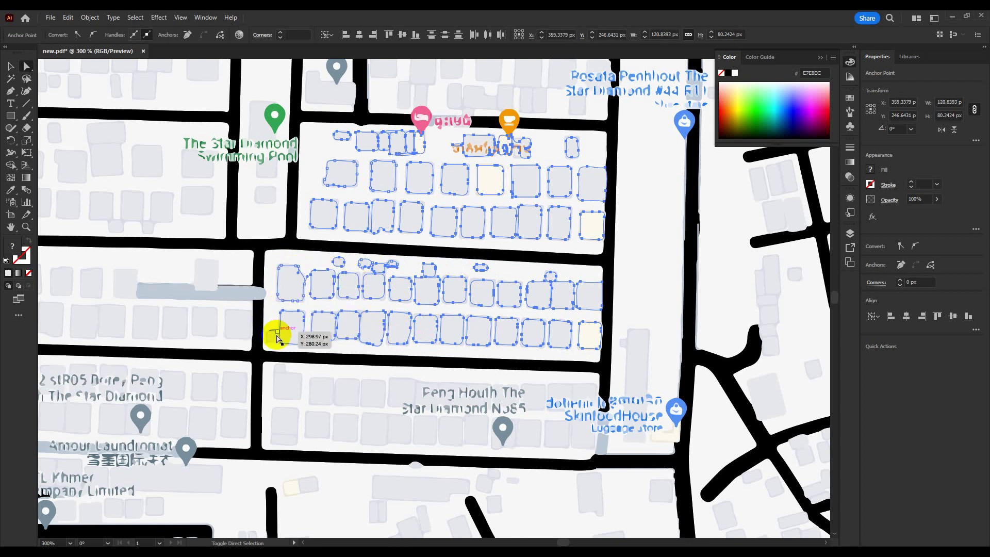
pyautogui.rightClick(274, 339)
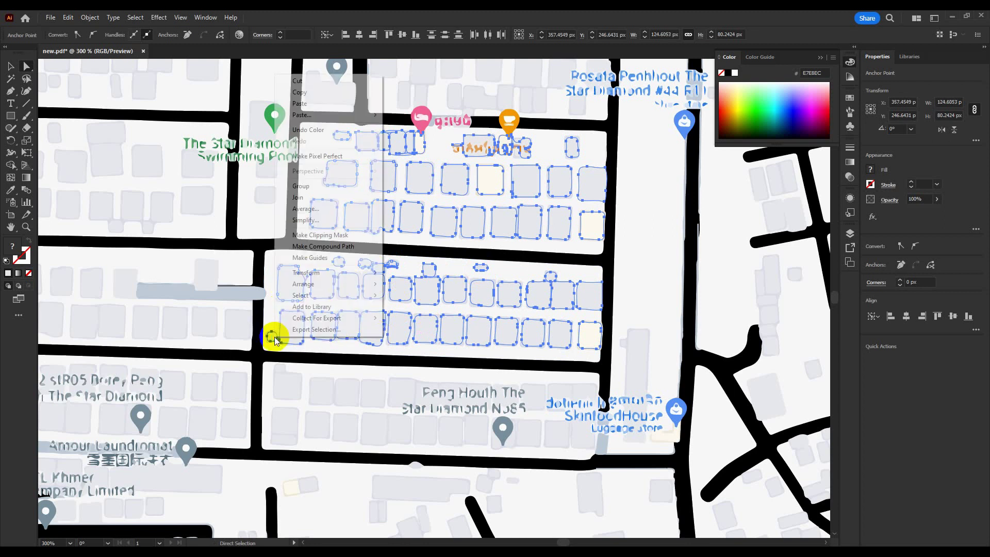
pyautogui.click(317, 186)
# - Apply a 3D and Materials Extrude of 50 px depth to the building group
pyautogui.scroll(-1, 378, 289)
pyautogui.moveTo(498, 285); pyautogui.dragTo(380, 305)
pyautogui.scroll(-3, 380, 301)
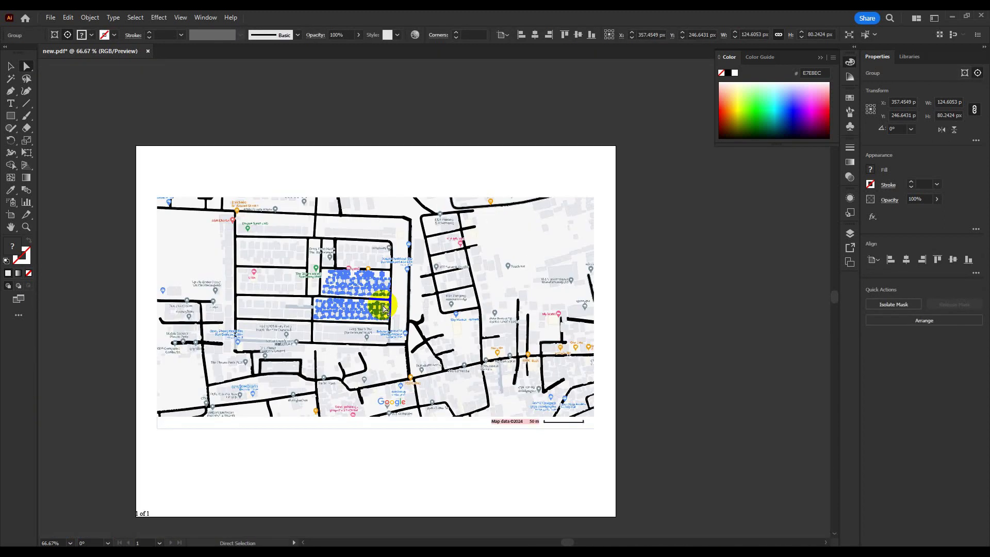
pyautogui.scroll(1, 380, 301)
pyautogui.click(159, 18)
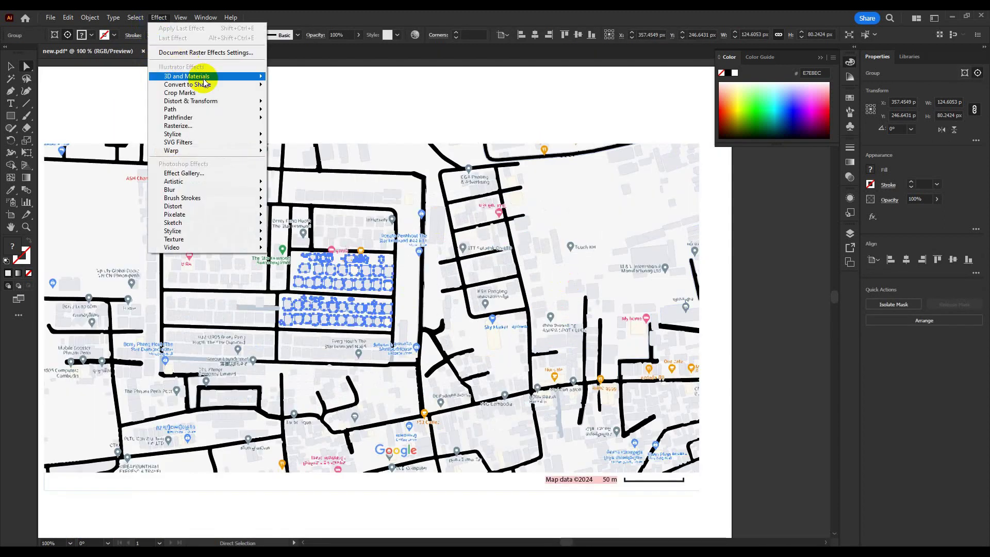
pyautogui.moveTo(204, 76)
pyautogui.click(335, 78)
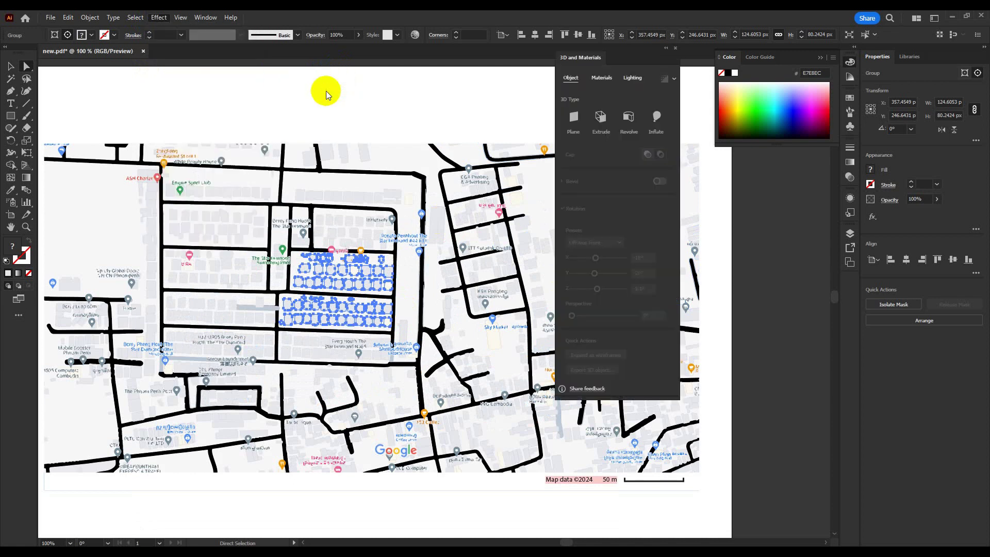
pyautogui.scroll(2, 273, 267)
pyautogui.scroll(2, 450, 290)
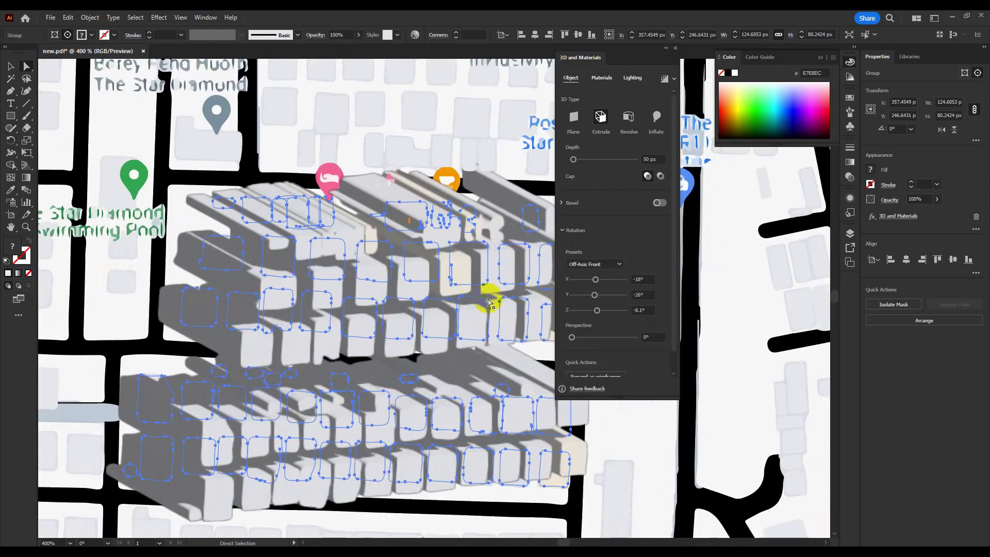
# - Try a Z rotation of -1° and smaller extrusion depths of 0 px and 17 px on the building group
pyautogui.moveTo(599, 312); pyautogui.dragTo(598, 311)
pyautogui.click(597, 281)
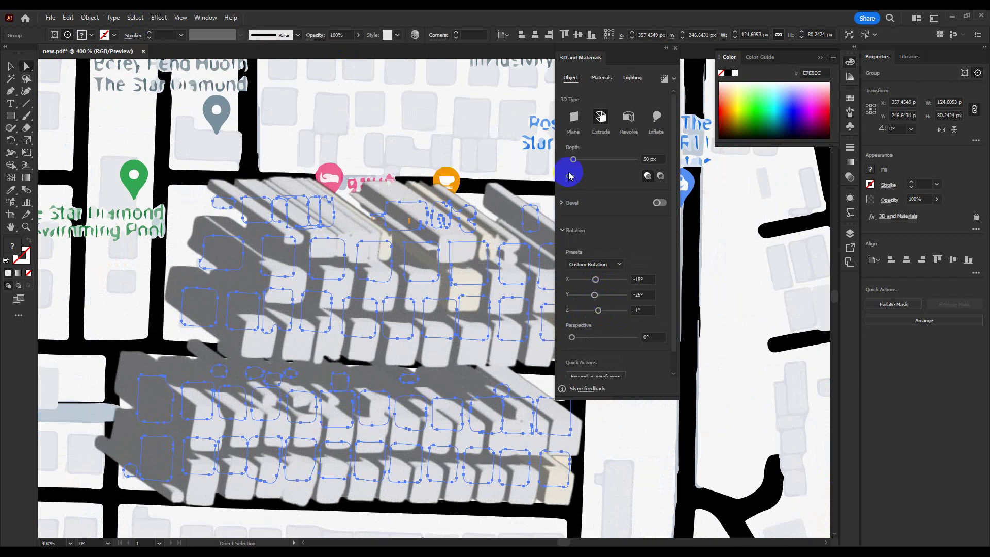
pyautogui.moveTo(571, 162); pyautogui.dragTo(569, 163)
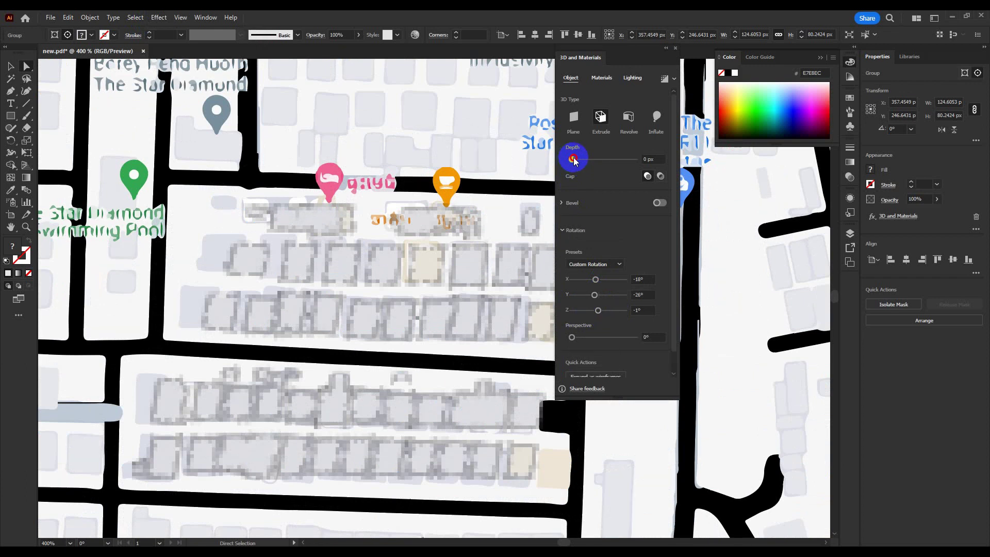
pyautogui.moveTo(575, 161); pyautogui.dragTo(574, 162)
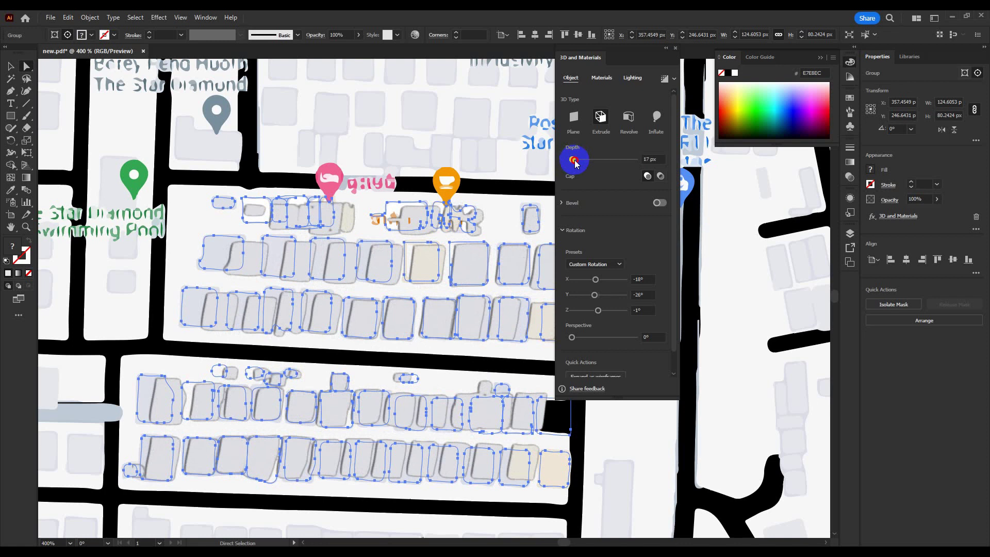
pyautogui.moveTo(575, 163); pyautogui.dragTo(574, 160)
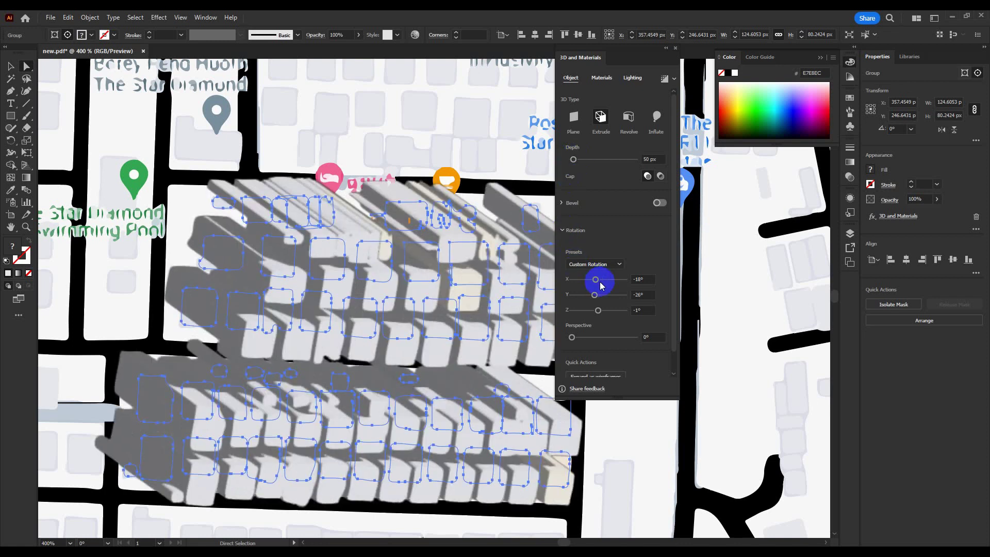
# - Set the extruded buildings' rotation to X -8°, Y -5° and Z 0°
pyautogui.moveTo(597, 280); pyautogui.dragTo(601, 299)
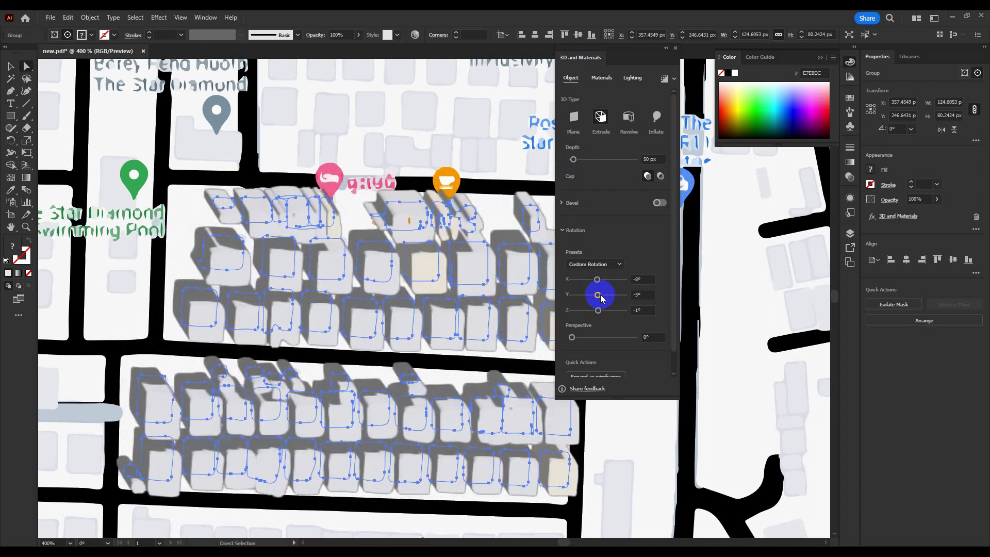
pyautogui.click(642, 310)
pyautogui.click(601, 312)
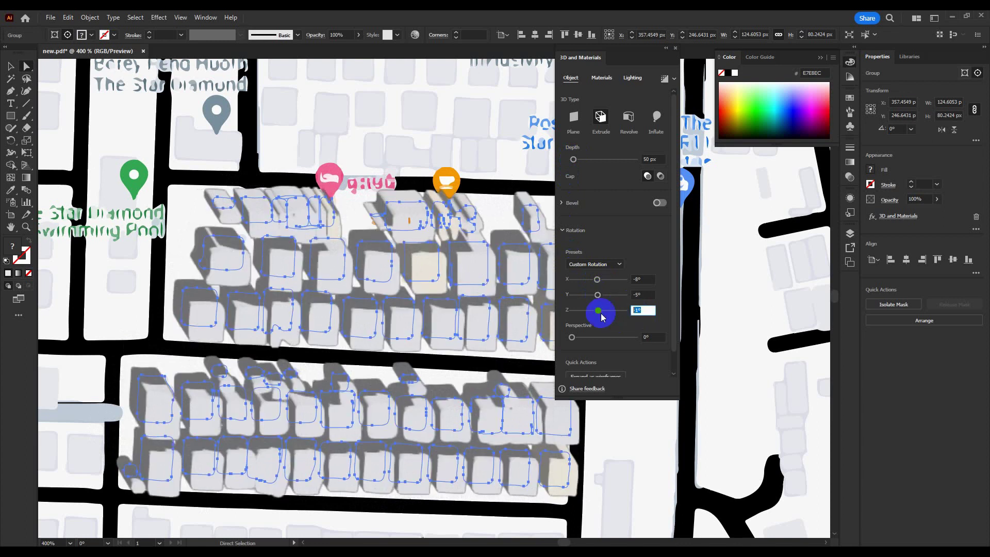
pyautogui.scroll(-3, 315, 310)
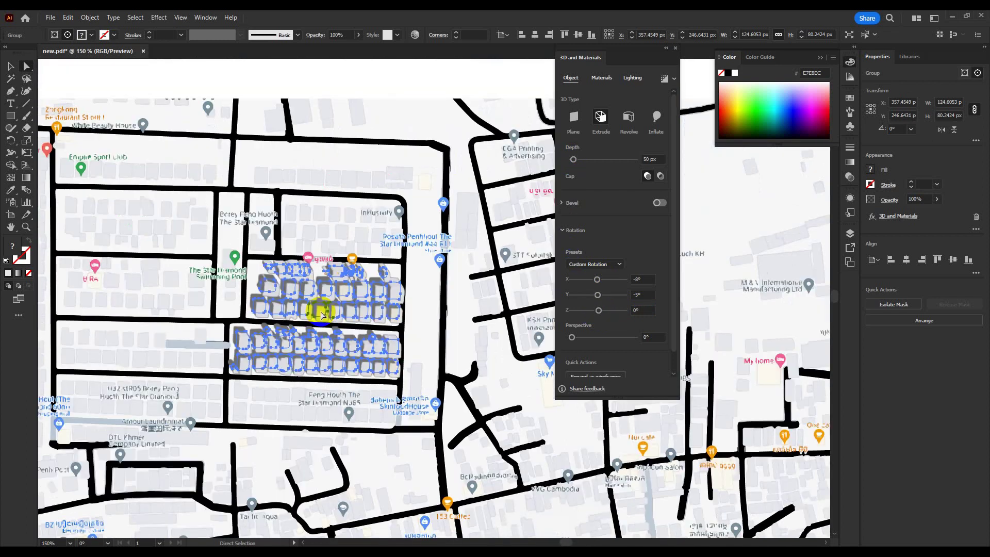
# - Set the extruded buildings' lighting to 96% intensity, 52% softness and 57% ambient intensity, and turn on shadows positioned behind the object
pyautogui.scroll(2, 324, 316)
pyautogui.moveTo(268, 259); pyautogui.dragTo(310, 296)
pyautogui.scroll(-2, 311, 296)
pyautogui.scroll(1, 301, 345)
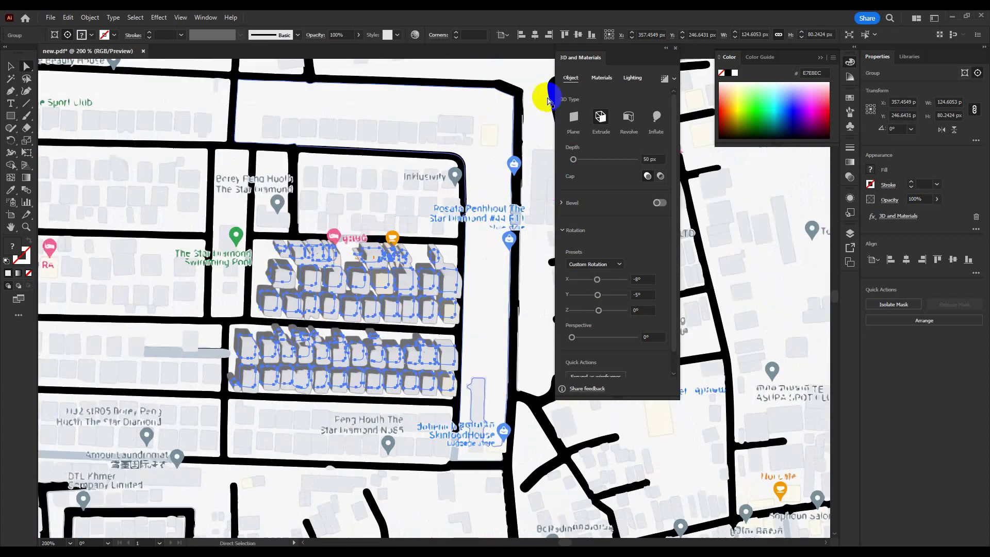
pyautogui.click(634, 78)
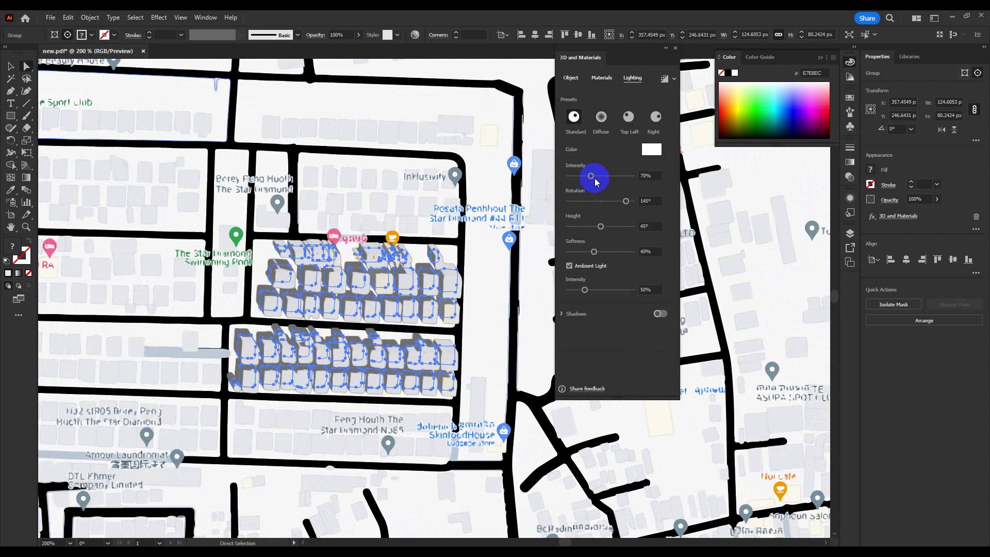
pyautogui.moveTo(597, 177); pyautogui.dragTo(600, 178)
pyautogui.moveTo(626, 201)
pyautogui.mouseDown()
pyautogui.moveTo(599, 204)
pyautogui.moveTo(590, 231)
pyautogui.moveTo(610, 235)
pyautogui.moveTo(602, 252)
pyautogui.mouseUp()
pyautogui.click(585, 290)
pyautogui.moveTo(587, 292)
pyautogui.mouseDown()
pyautogui.moveTo(601, 296)
pyautogui.moveTo(574, 298)
pyautogui.moveTo(592, 299)
pyautogui.mouseUp()
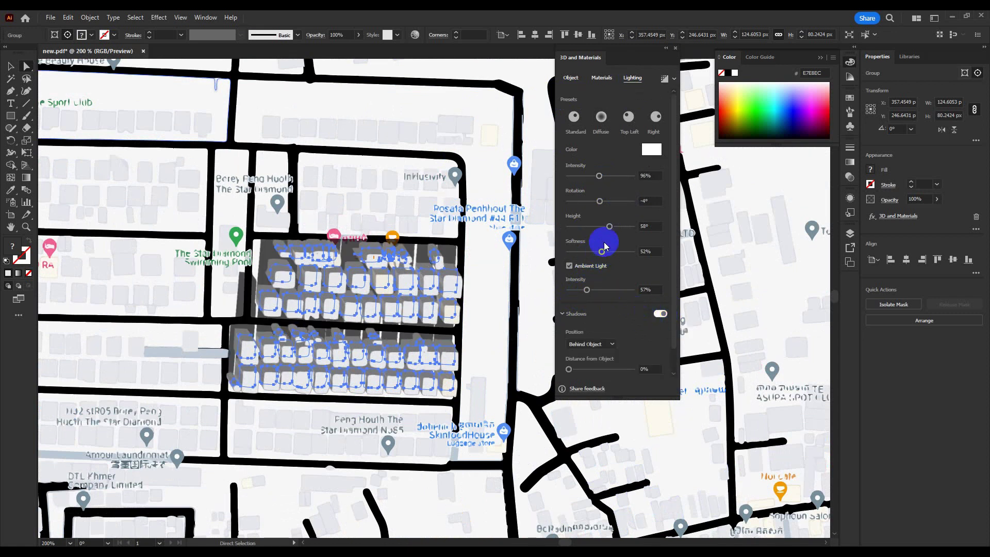
# - Set the building group's light height to 65° and light rotation to 28°
pyautogui.moveTo(608, 227); pyautogui.dragTo(608, 203)
pyautogui.click(599, 201)
pyautogui.scroll(-1, 263, 384)
pyautogui.scroll(1, 141, 328)
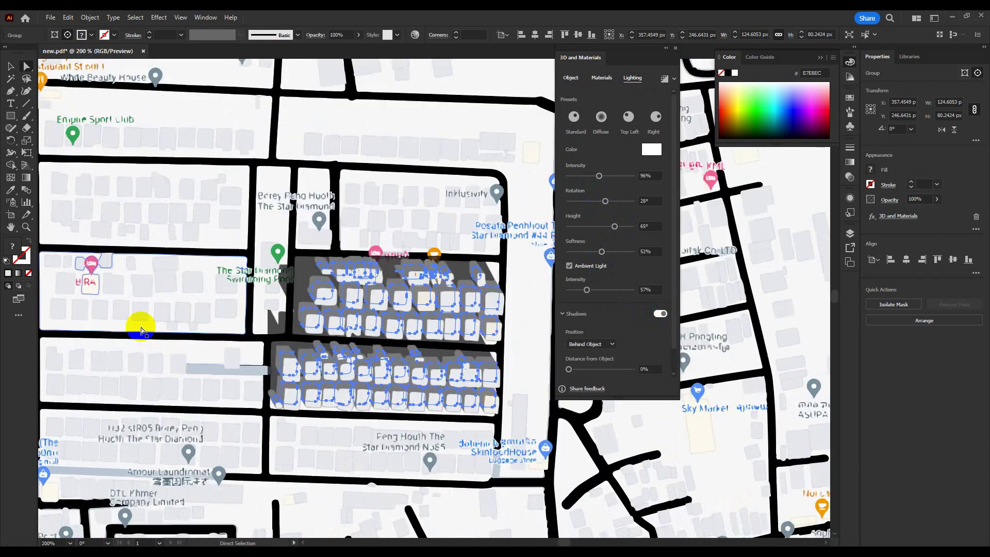
# - Apply the Circle Stitch material to the extruded building group and deselect it
pyautogui.moveTo(141, 330); pyautogui.dragTo(138, 344)
pyautogui.click(601, 77)
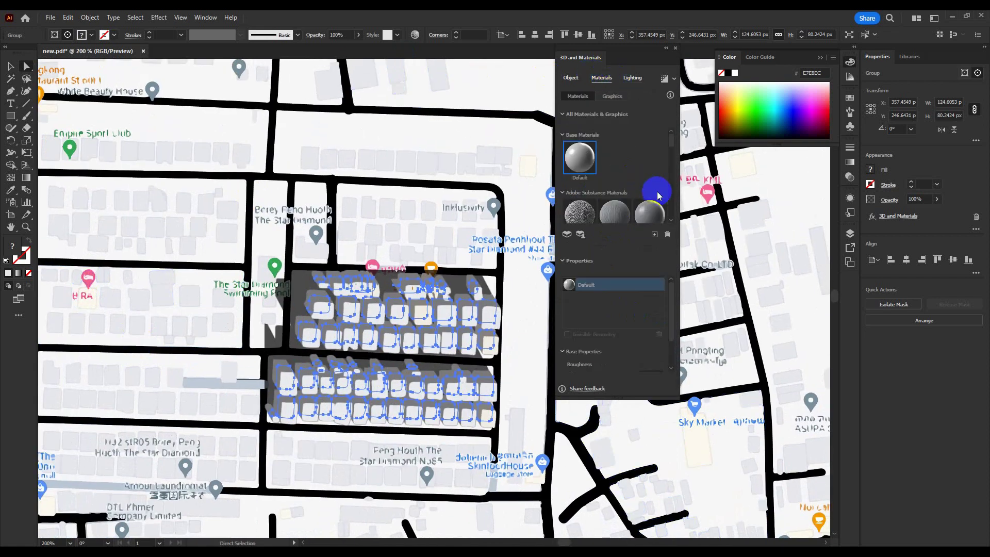
pyautogui.moveTo(674, 140)
pyautogui.mouseDown()
pyautogui.moveTo(669, 220)
pyautogui.moveTo(669, 150)
pyautogui.mouseUp()
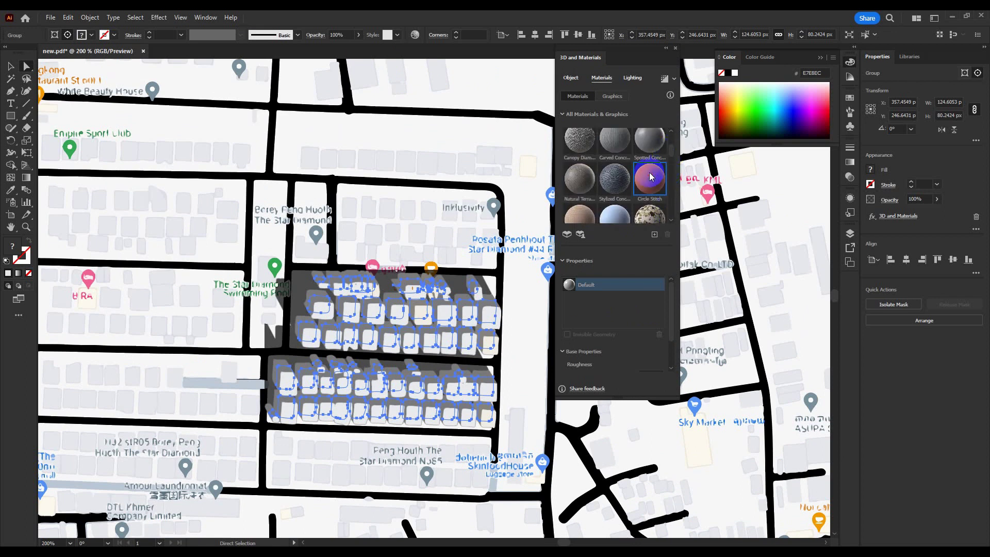
pyautogui.click(650, 177)
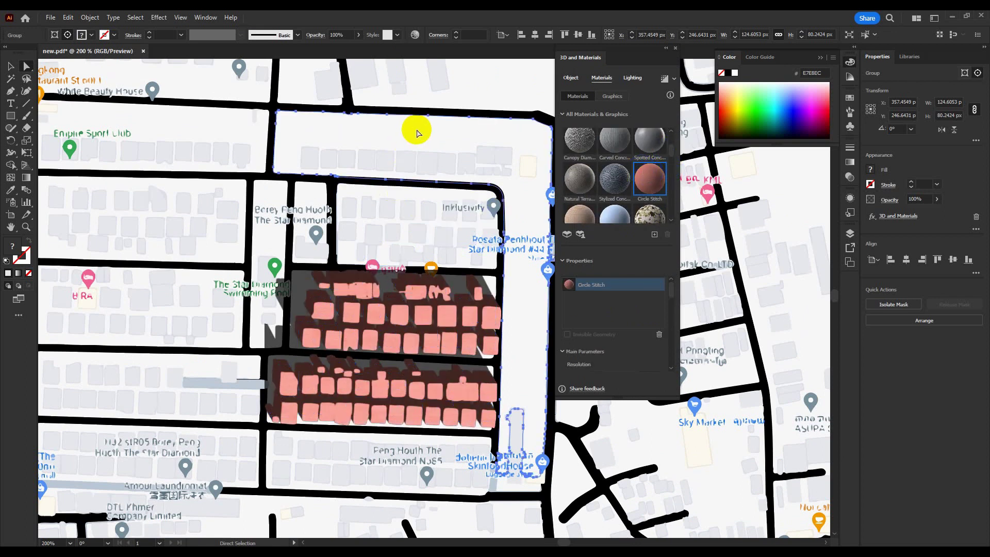
pyautogui.click(212, 267)
pyautogui.scroll(-2, 212, 267)
pyautogui.click(403, 521)
pyautogui.moveTo(419, 505); pyautogui.dragTo(397, 439)
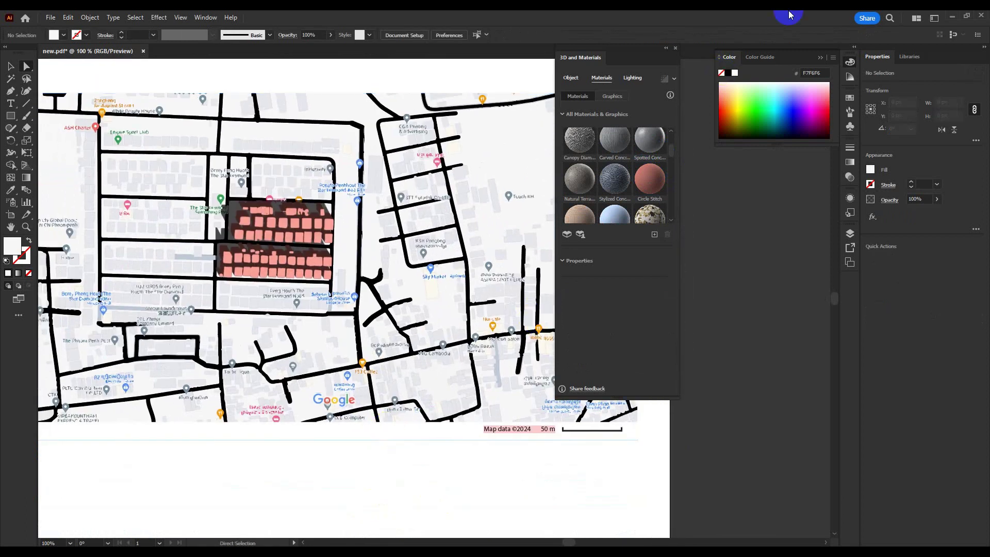
# - Close the 3D settings and draw a rectangle of about 179 × 132 px over the extruded buildings, rounding its corners to about 11.5 px
pyautogui.click(677, 48)
pyautogui.moveTo(337, 297); pyautogui.dragTo(464, 336)
pyautogui.scroll(-1, 425, 343)
pyautogui.scroll(1, 444, 283)
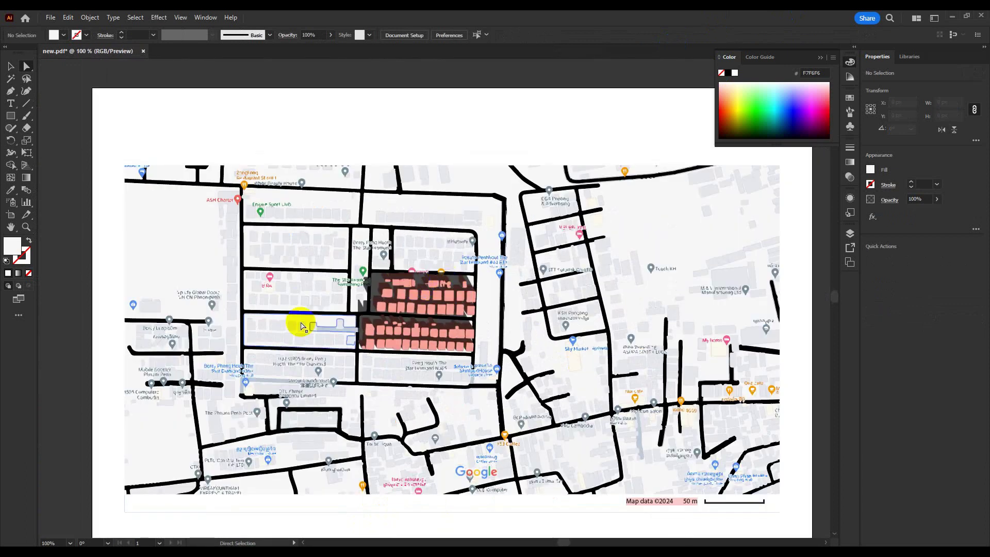
pyautogui.scroll(2, 299, 322)
pyautogui.click(9, 126)
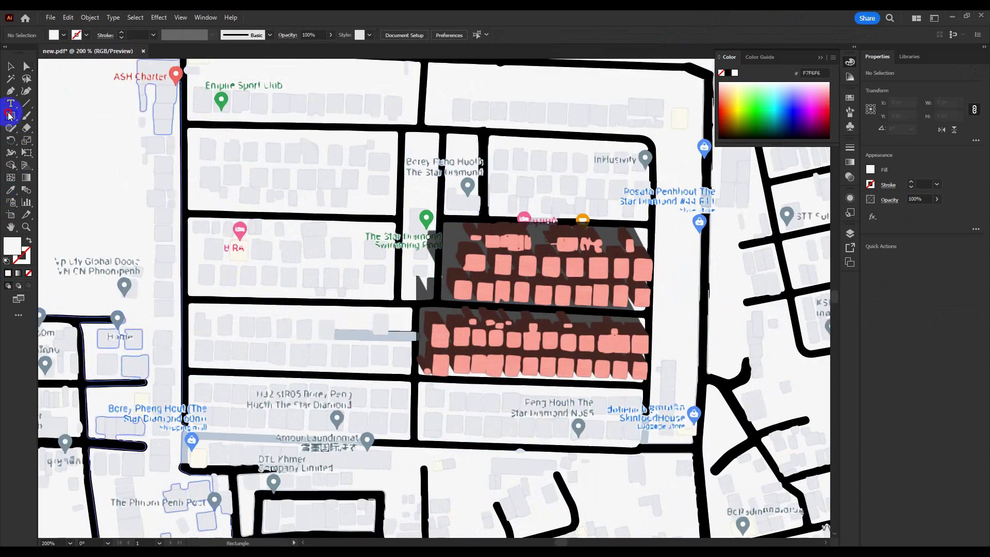
pyautogui.moveTo(374, 185)
pyautogui.mouseDown()
pyautogui.moveTo(698, 396)
pyautogui.moveTo(700, 424)
pyautogui.mouseUp()
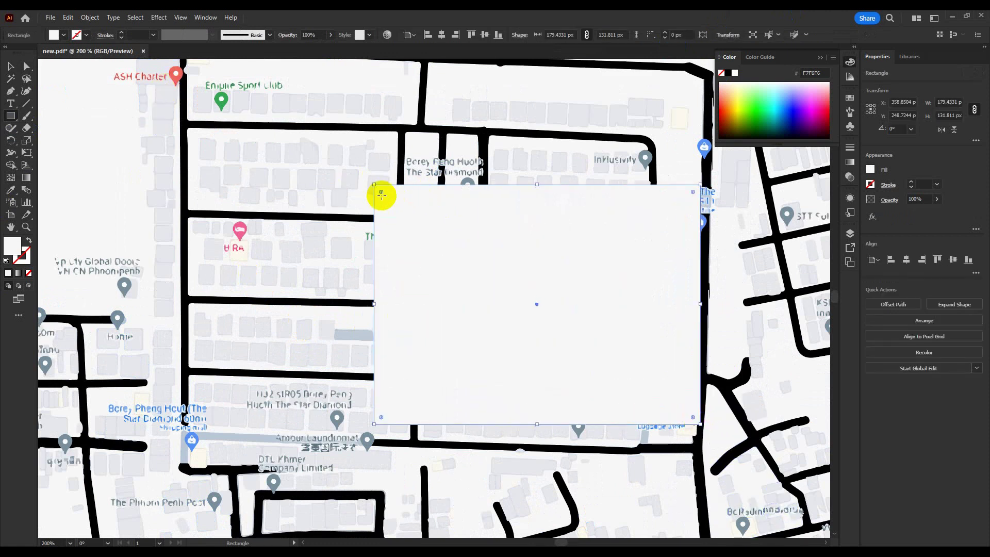
pyautogui.moveTo(381, 192); pyautogui.dragTo(396, 204)
# - Apply a dashed brush from the Borders_Dashed library to the rounded rectangle's stroke
pyautogui.click(24, 256)
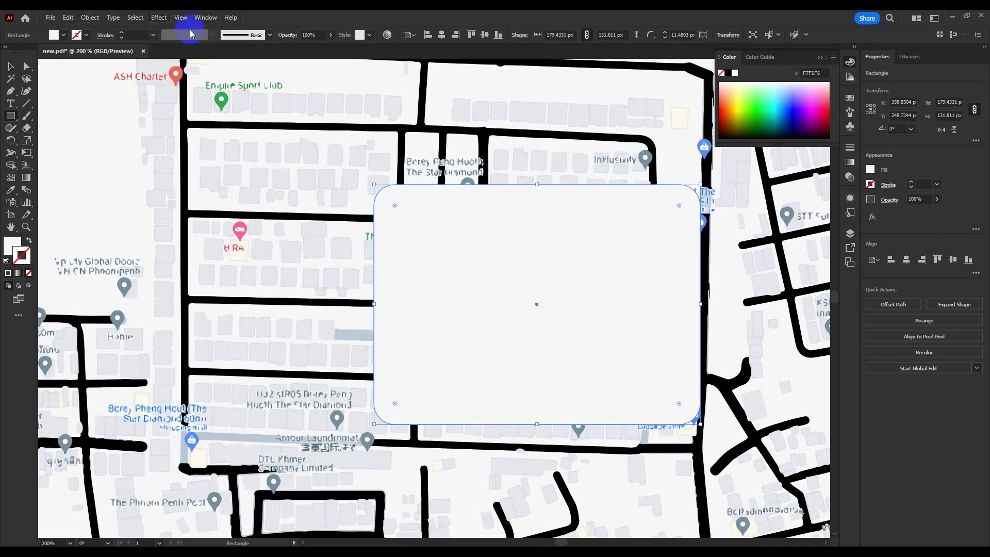
pyautogui.click(269, 36)
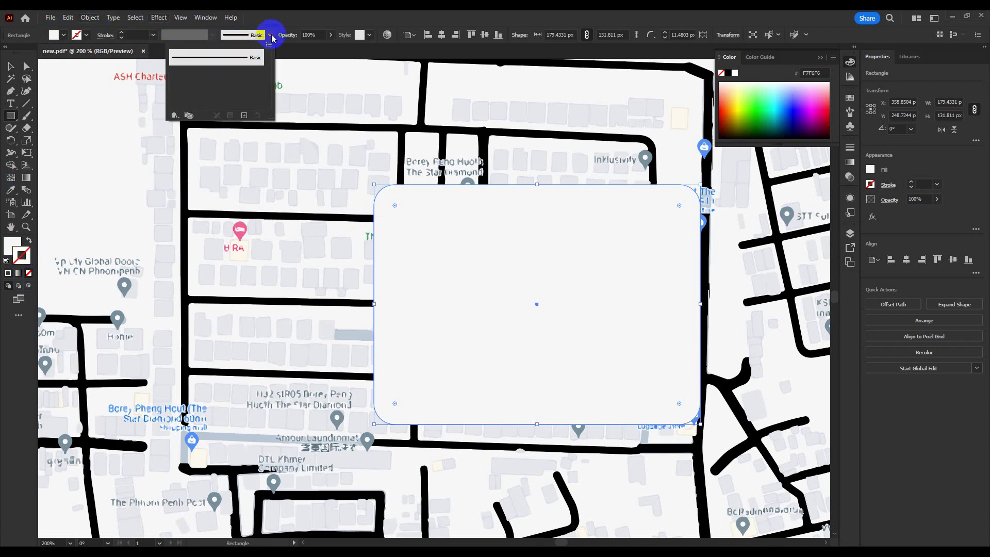
pyautogui.click(175, 115)
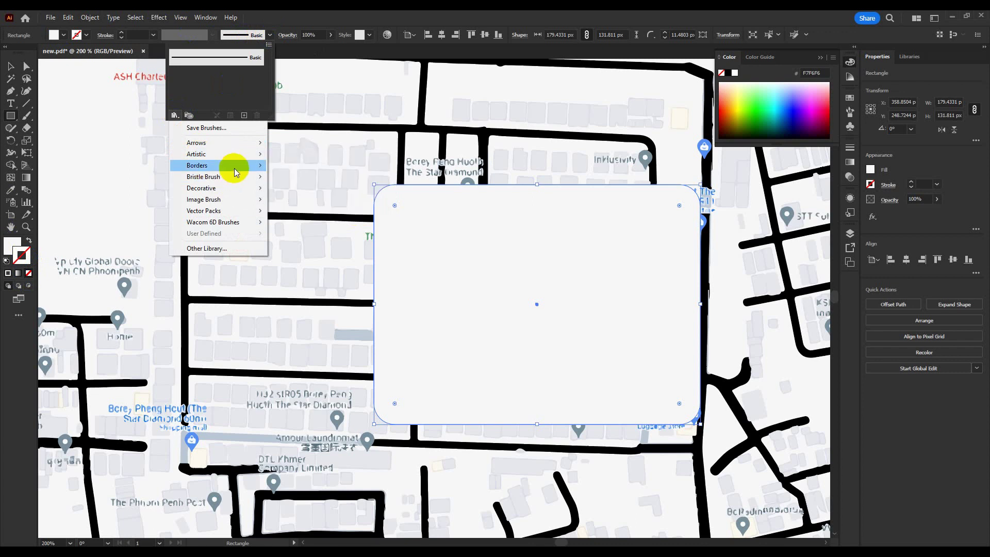
pyautogui.moveTo(233, 165)
pyautogui.click(320, 168)
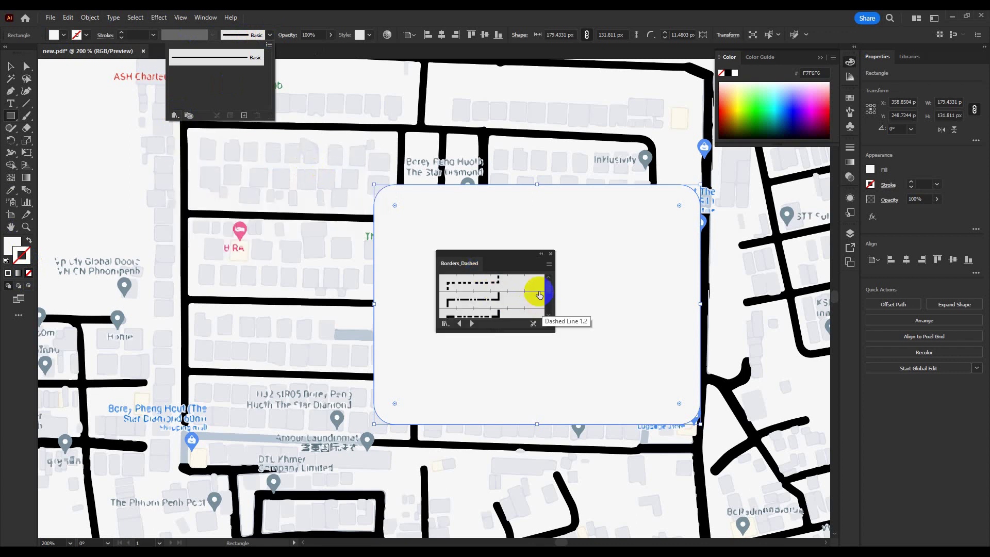
pyautogui.click(553, 310)
pyautogui.moveTo(549, 287)
pyautogui.mouseDown()
pyautogui.moveTo(550, 303)
pyautogui.moveTo(552, 272)
pyautogui.mouseUp()
pyautogui.click(491, 284)
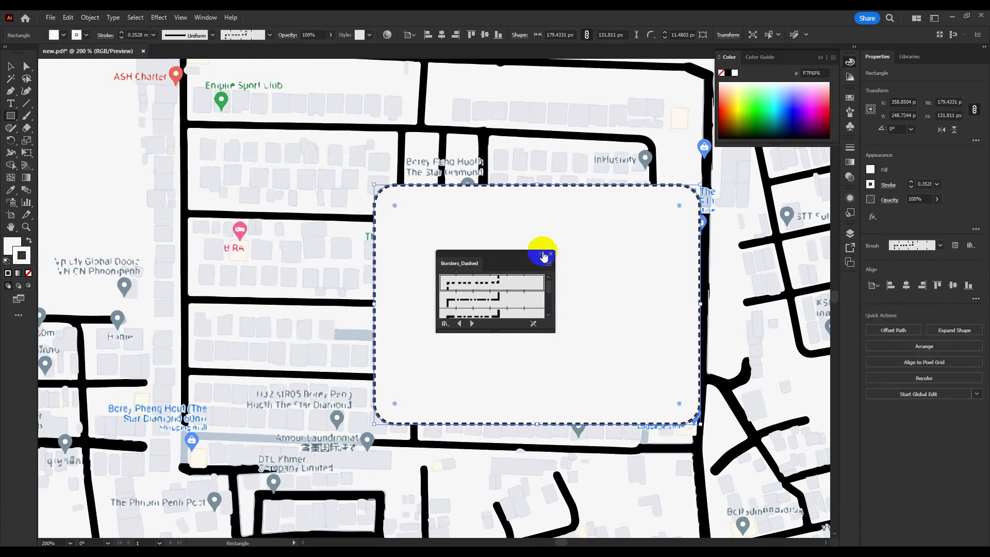
pyautogui.click(551, 254)
# - Remove the dashed rectangle's fill and shrink it to about 163 × 112 px around the extruded buildings
pyautogui.click(12, 247)
pyautogui.click(29, 274)
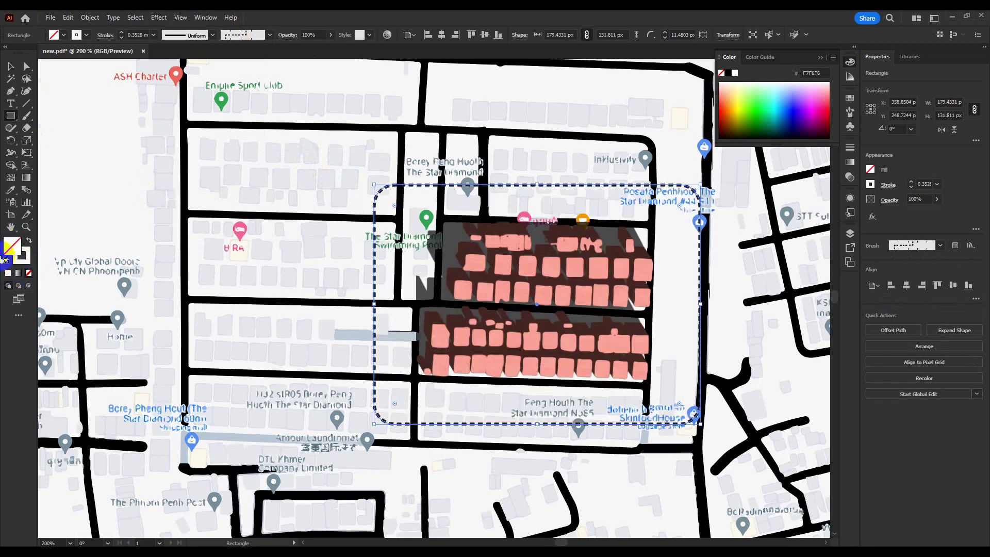
pyautogui.moveTo(395, 208)
pyautogui.mouseDown()
pyautogui.moveTo(425, 241)
pyautogui.moveTo(387, 223)
pyautogui.moveTo(400, 211)
pyautogui.moveTo(387, 194)
pyautogui.moveTo(394, 201)
pyautogui.mouseUp()
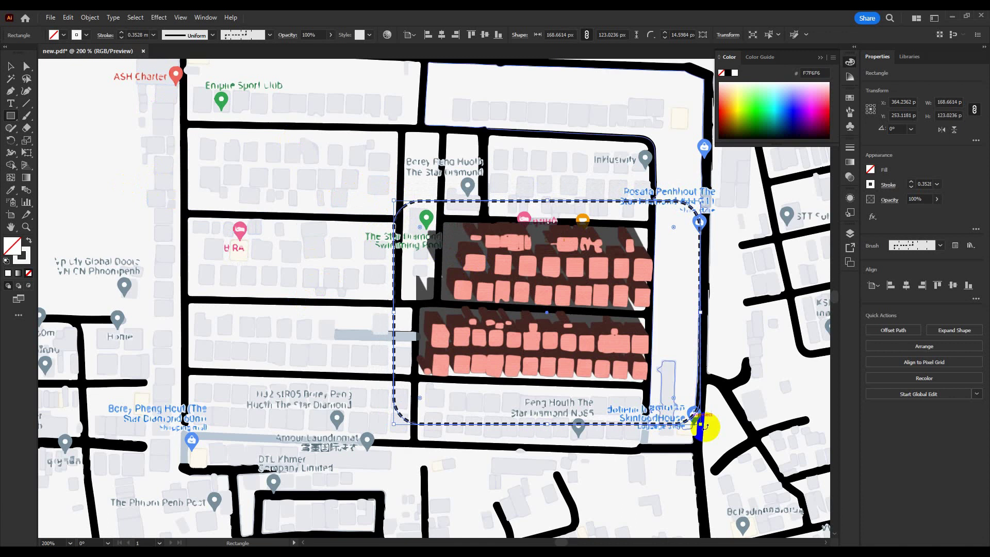
pyautogui.moveTo(701, 424); pyautogui.dragTo(690, 403)
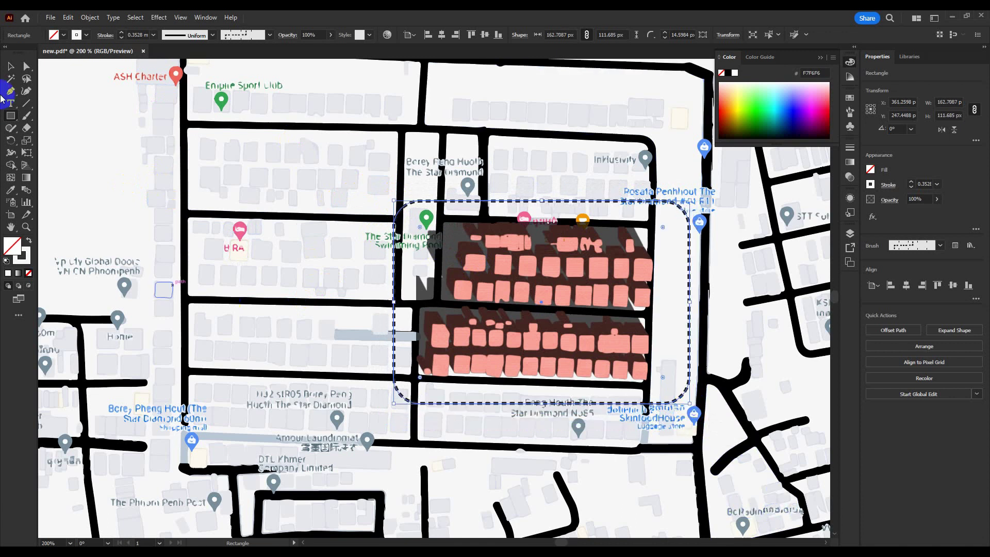
pyautogui.scroll(-3, 449, 235)
pyautogui.click(714, 447)
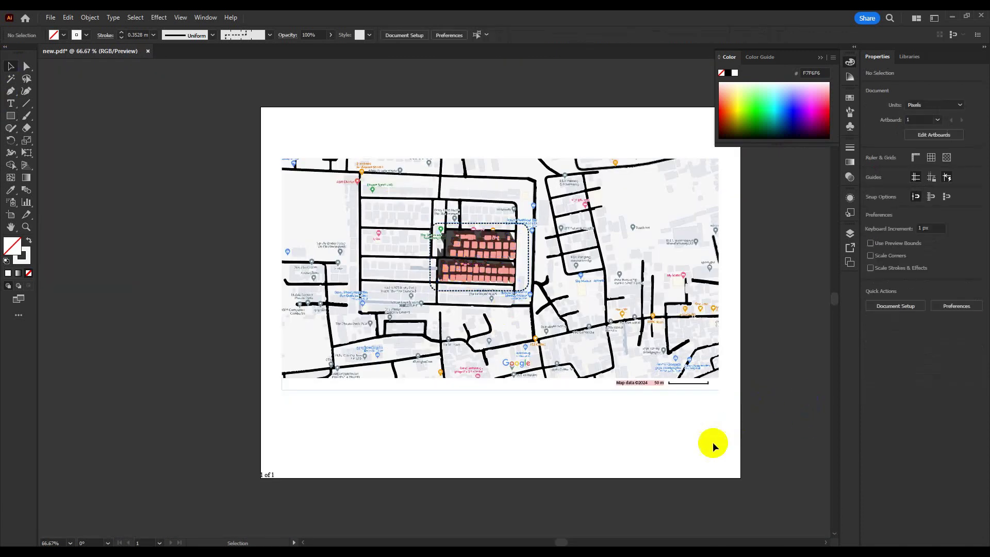
pyautogui.moveTo(609, 378); pyautogui.dragTo(618, 418)
pyautogui.hotkey('ctrl', '+')
pyautogui.hotkey('ctrl', '+')
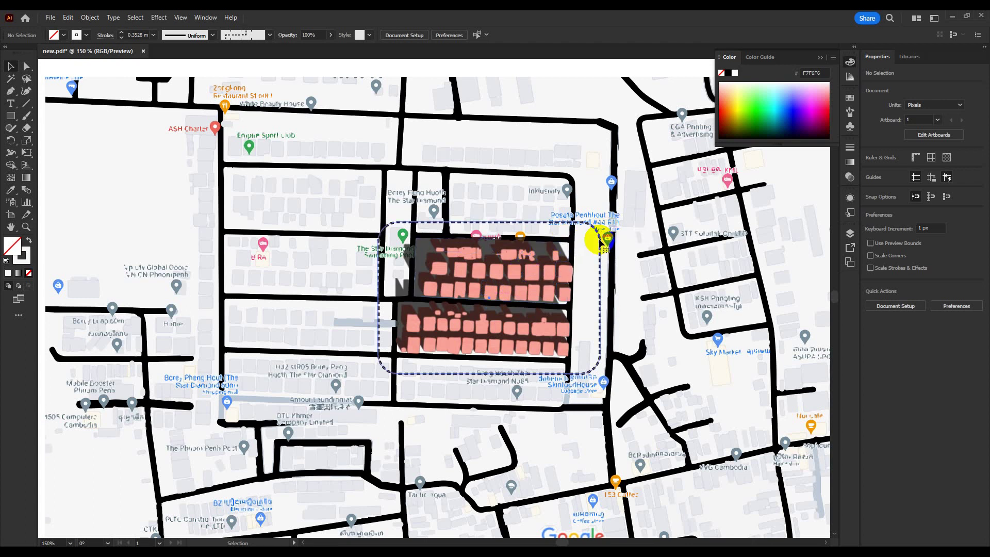
# - Fill the dashed rectangle around the buildings with light pink, FFC0C0
pyautogui.click(603, 239)
pyautogui.doubleClick(9, 250)
pyautogui.click(399, 111)
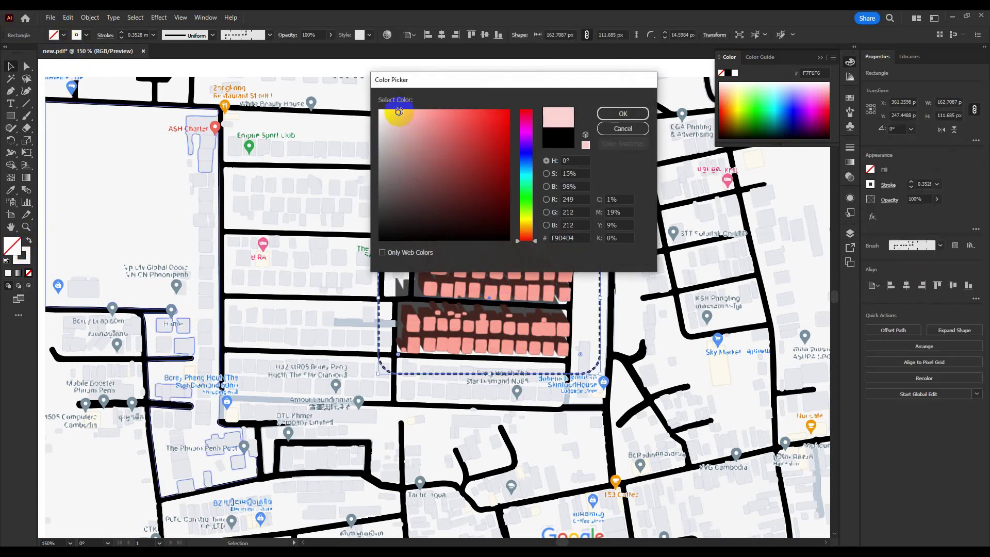
pyautogui.click(412, 112)
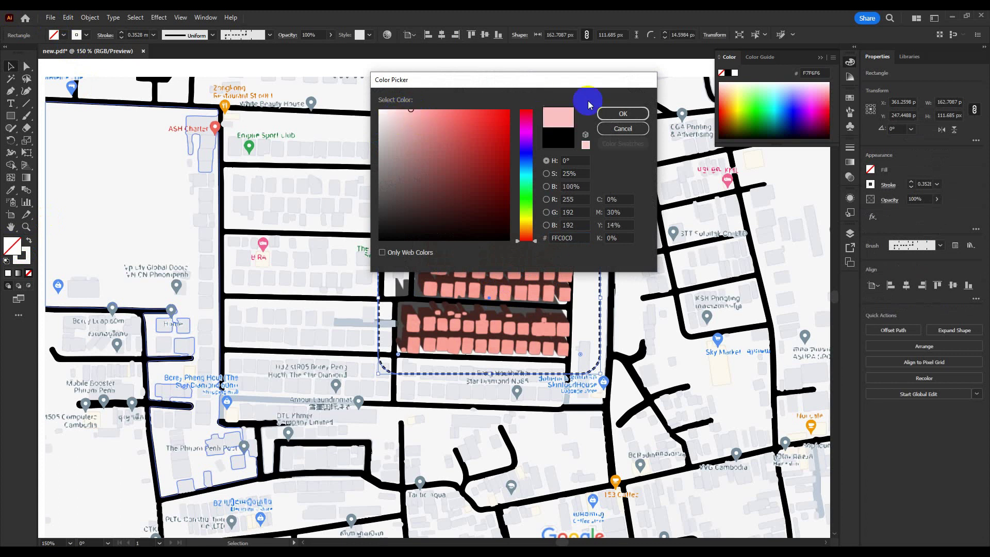
pyautogui.click(624, 113)
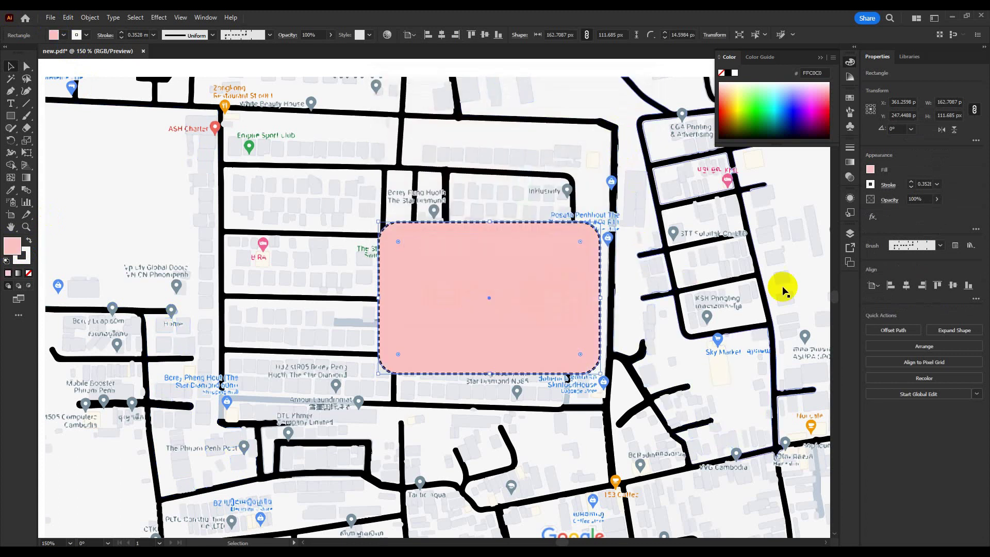
# - Reduce the pink rectangle's opacity to 39% and deselect it
pyautogui.moveTo(923, 211); pyautogui.dragTo(913, 215)
pyautogui.click(9, 66)
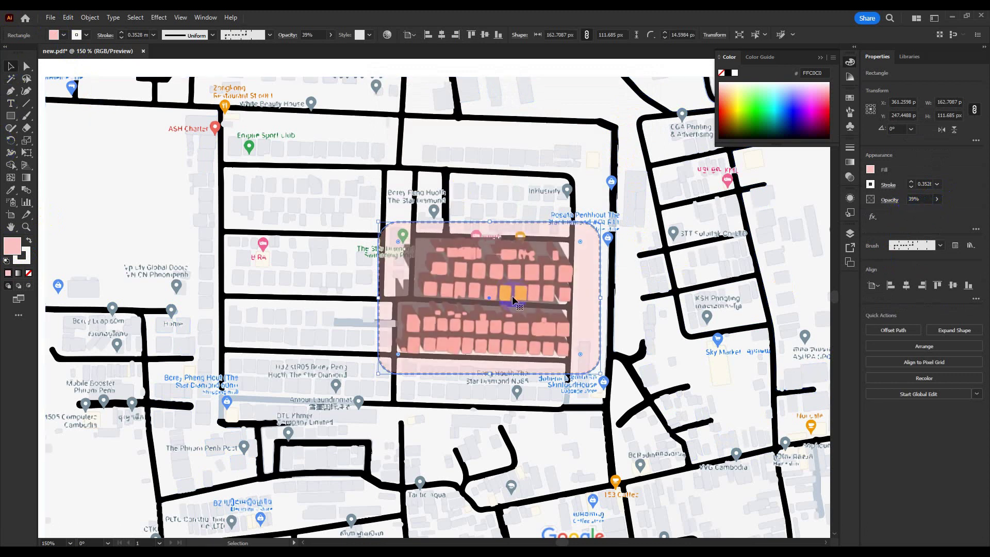
pyautogui.scroll(-1, 508, 295)
pyautogui.click(69, 350)
pyautogui.moveTo(60, 366); pyautogui.dragTo(27, 404)
pyautogui.moveTo(303, 331); pyautogui.dragTo(257, 350)
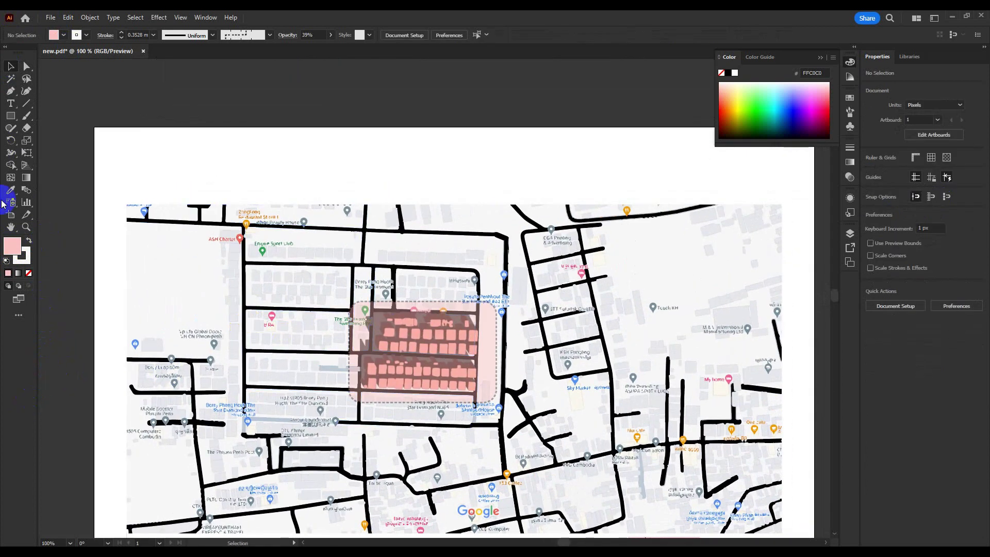
# - Draw a curved path of about 88 × 152 px from the pink rectangle's upper edge to the blank area above the map
pyautogui.scroll(-1, 71, 155)
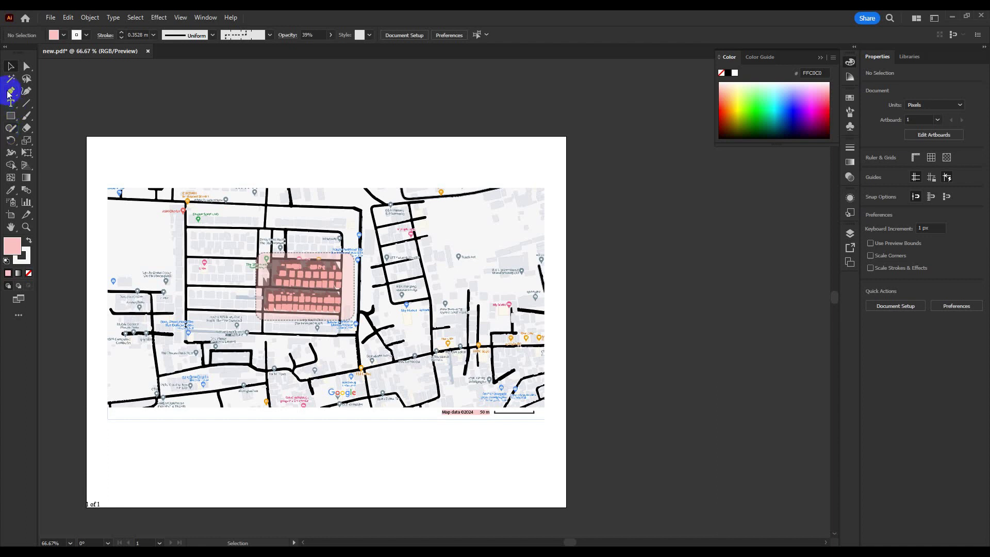
pyautogui.click(27, 93)
pyautogui.scroll(2, 343, 273)
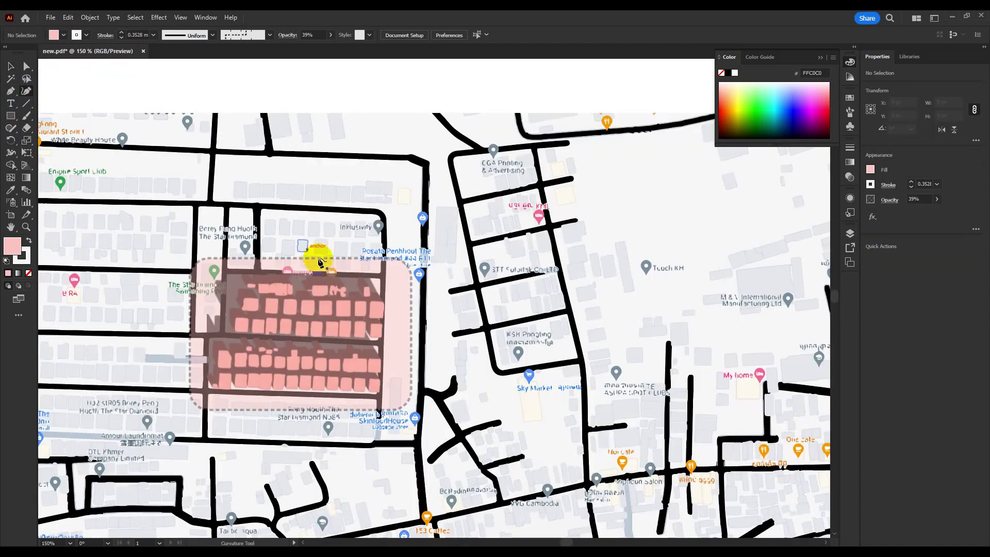
pyautogui.scroll(1, 321, 259)
pyautogui.click(409, 348)
pyautogui.click(392, 246)
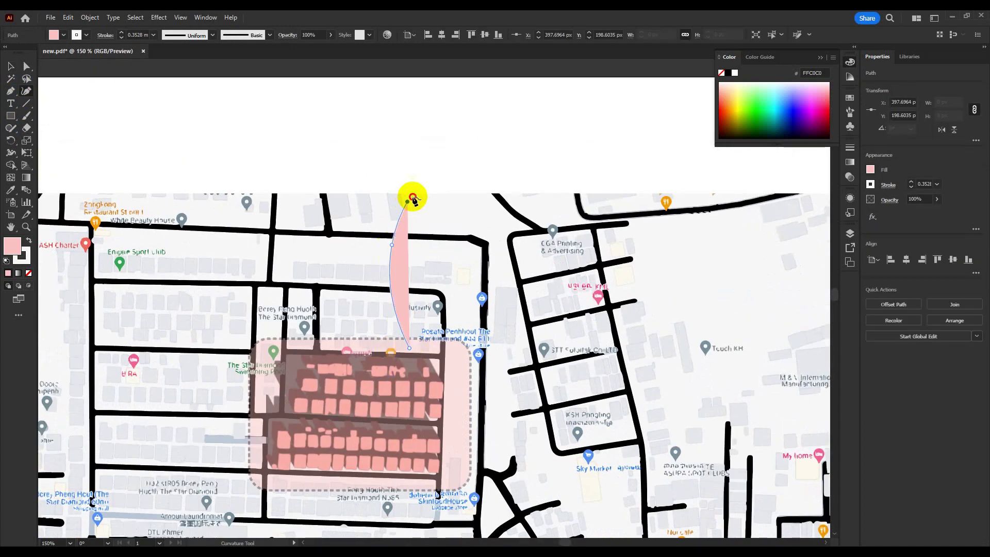
pyautogui.click(416, 194)
pyautogui.click(472, 169)
pyautogui.click(506, 156)
pyautogui.click(509, 141)
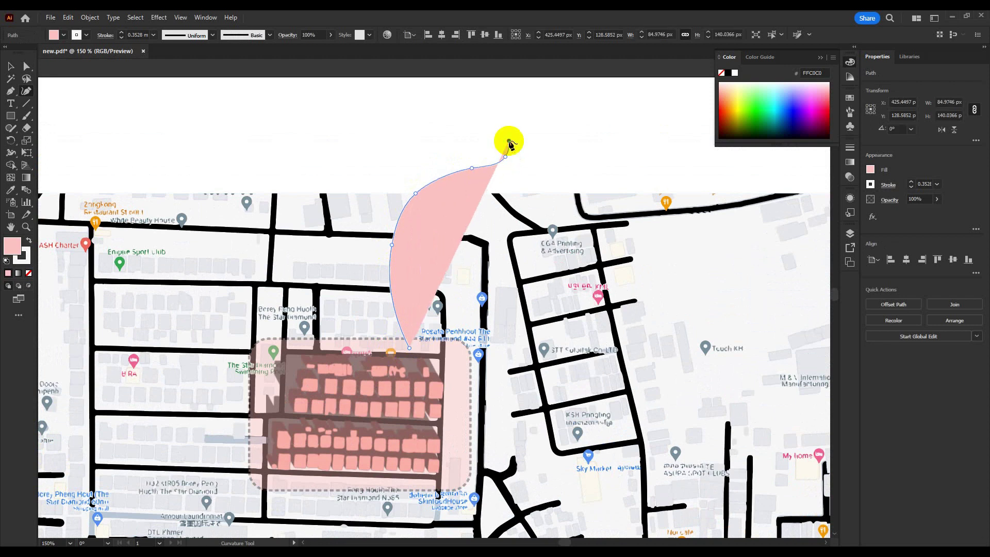
pyautogui.press('v')
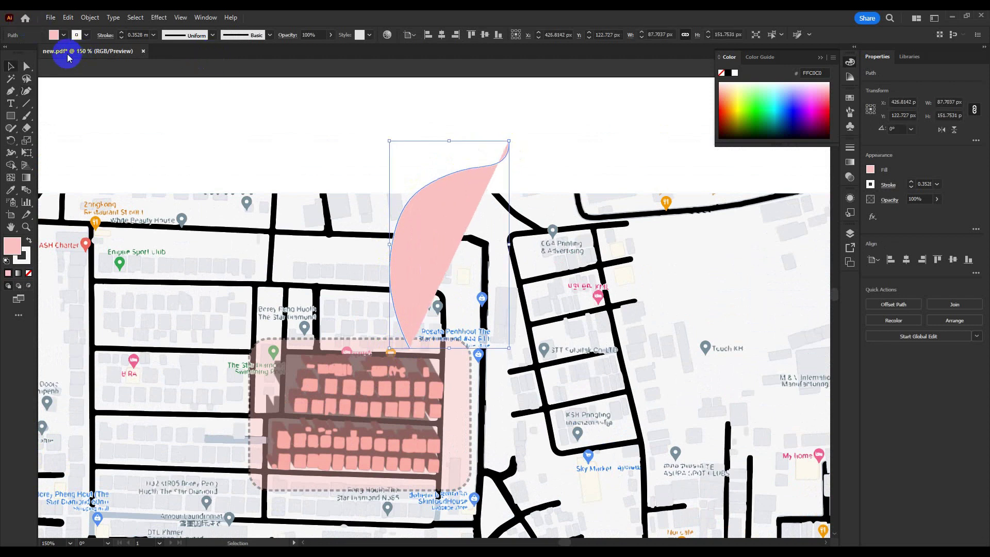
# - Apply the document's dashed brush to the curved path, remove its fill and deselect it
pyautogui.click(269, 35)
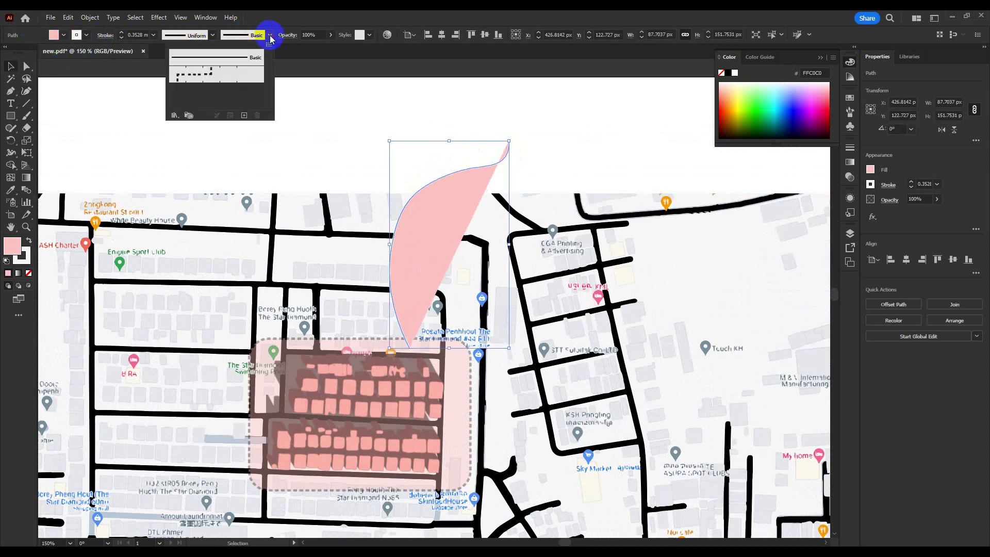
pyautogui.click(203, 75)
pyautogui.click(52, 33)
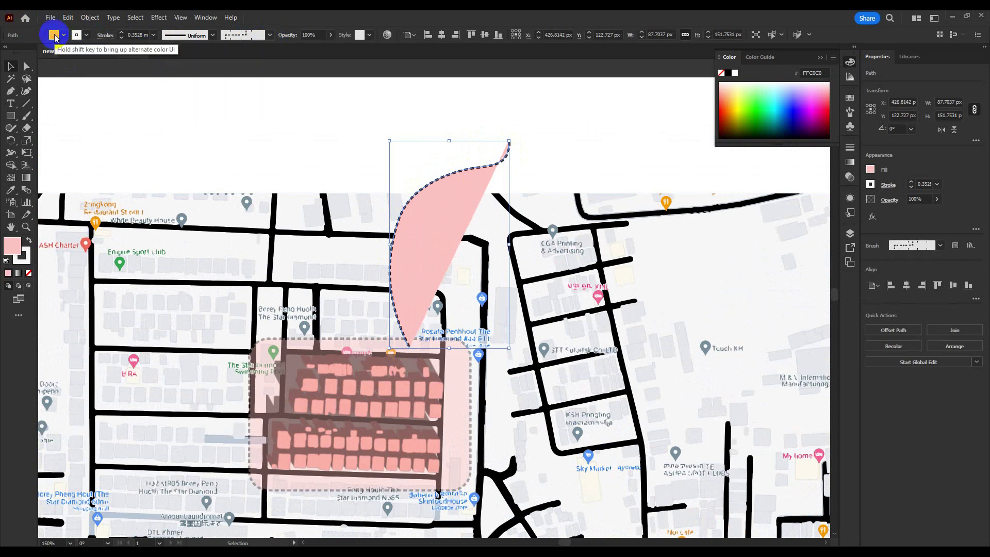
pyautogui.click(29, 274)
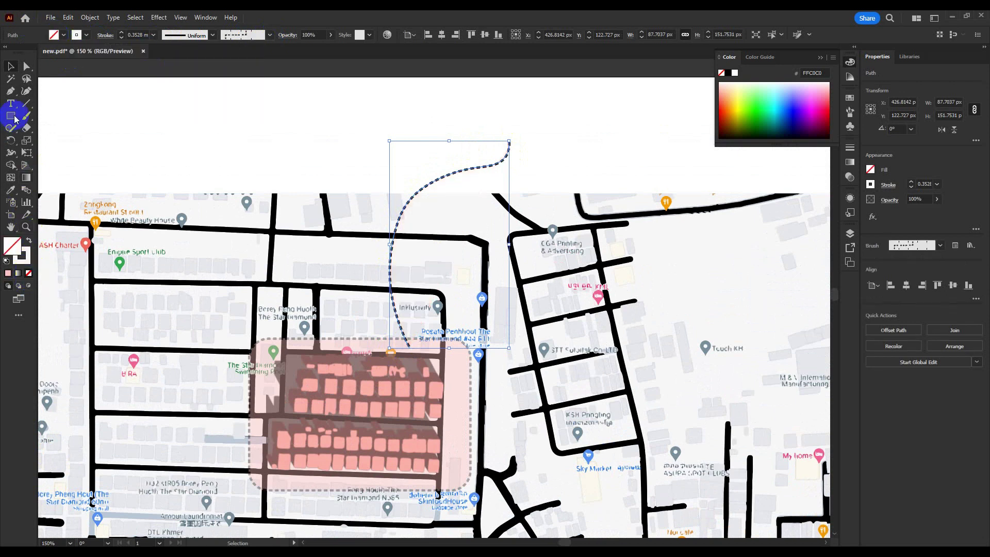
pyautogui.click(321, 121)
pyautogui.moveTo(423, 225); pyautogui.dragTo(393, 254)
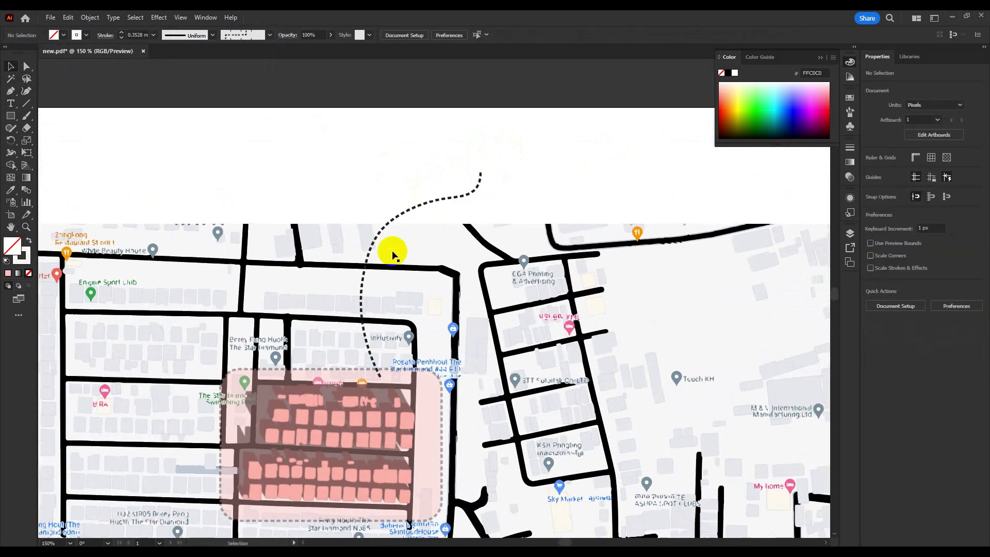
# - Add the text "ZONE A" in the blank area above the map, beside the upper end of the dashed callout line
pyautogui.scroll(-1, 394, 255)
pyautogui.scroll(1, 404, 235)
pyautogui.click(409, 205)
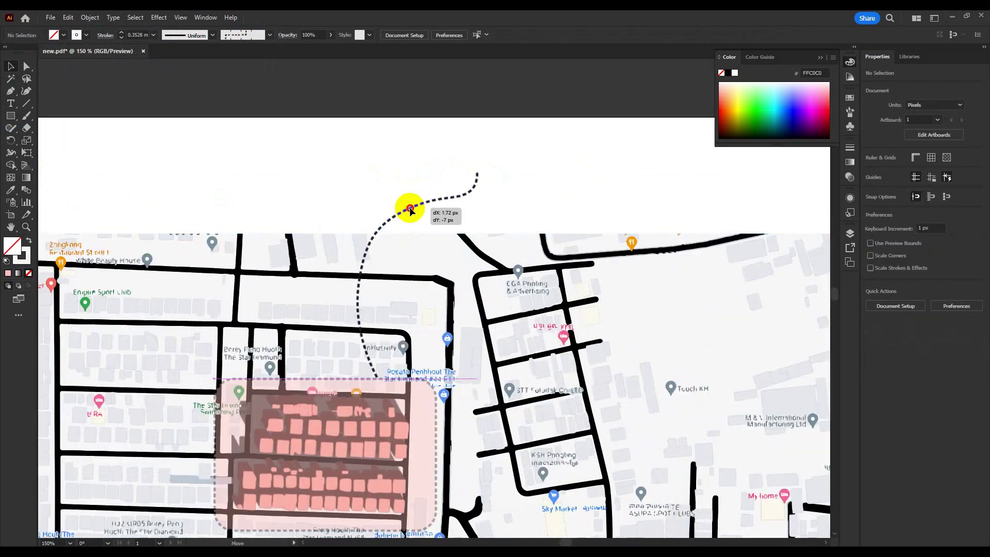
pyautogui.click(526, 181)
pyautogui.moveTo(526, 181); pyautogui.dragTo(525, 206)
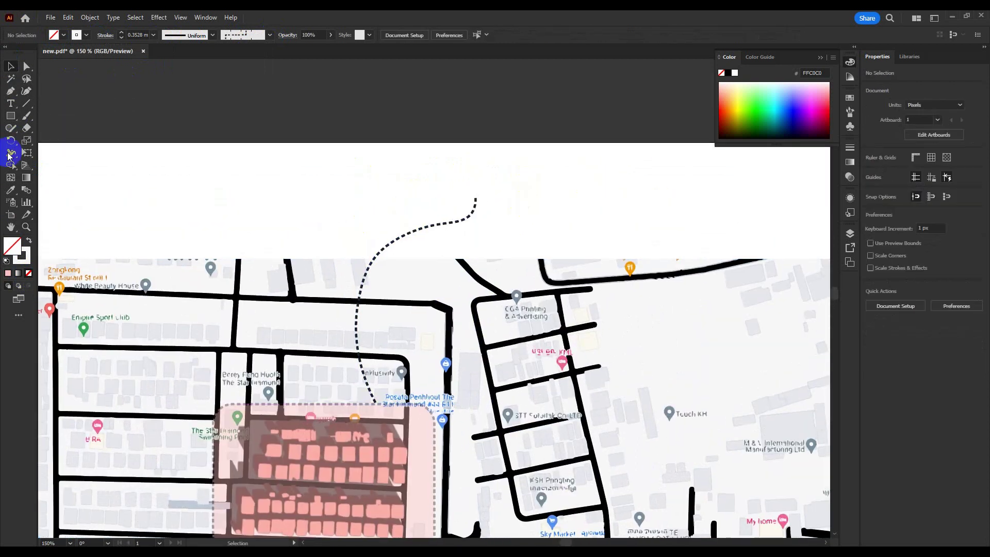
pyautogui.click(12, 106)
pyautogui.click(493, 194)
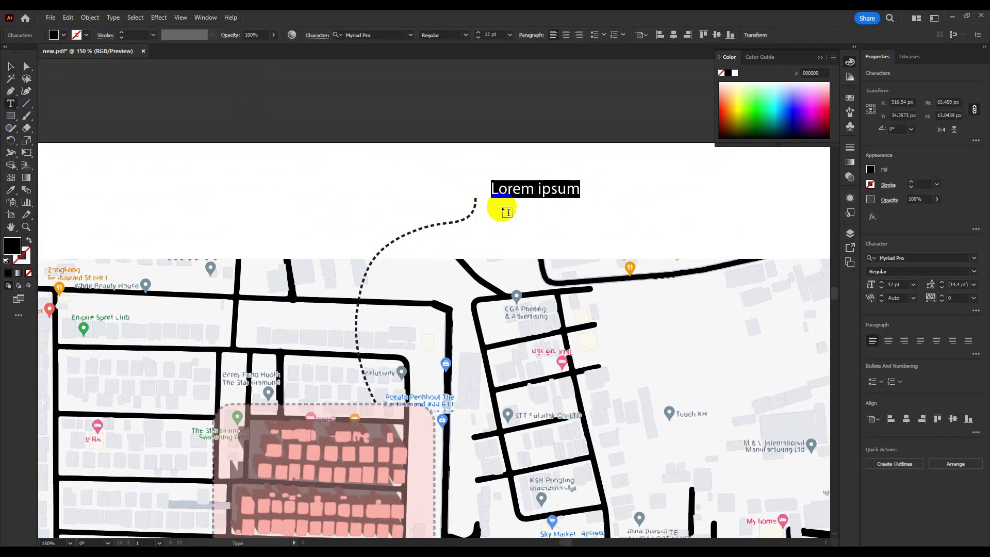
pyautogui.press('BackSpace')
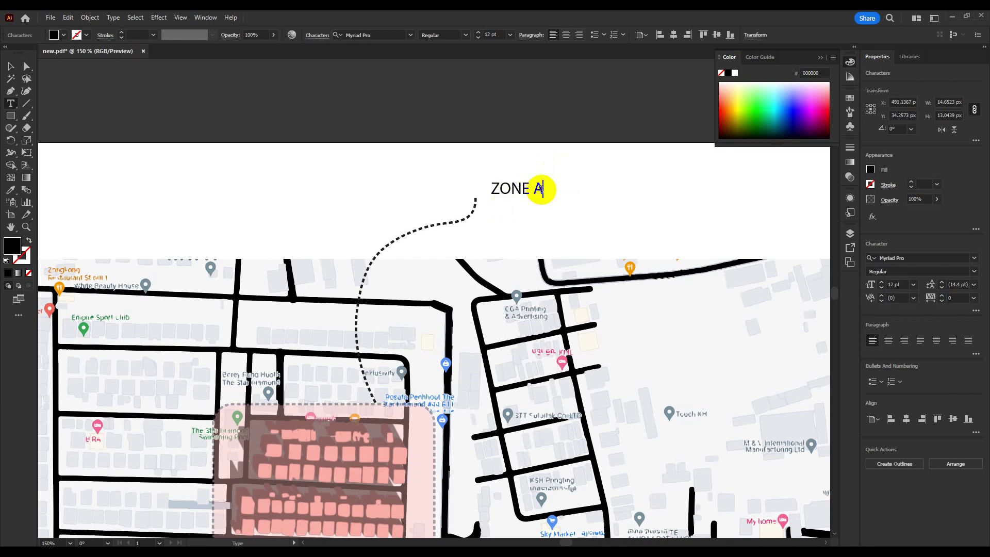
# - Set the ZONE A text to 14 pt in the bold font iKampuchea001_O'Chrov
pyautogui.moveTo(541, 190); pyautogui.dragTo(469, 181)
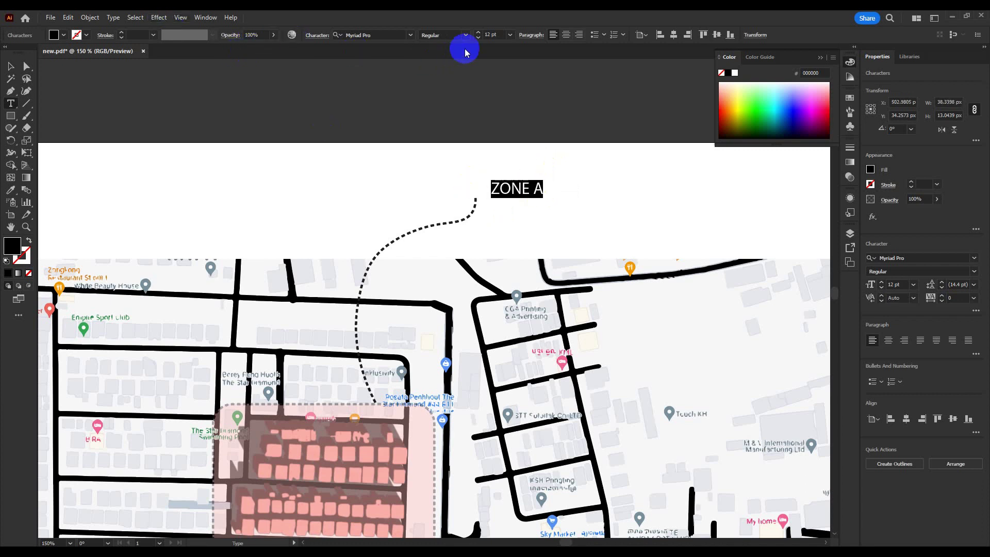
pyautogui.click(510, 36)
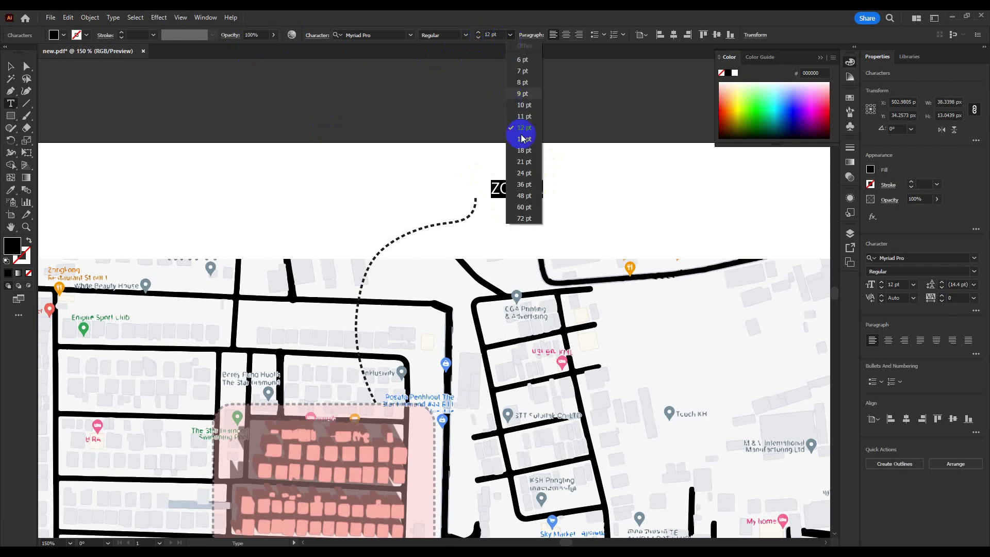
pyautogui.click(523, 140)
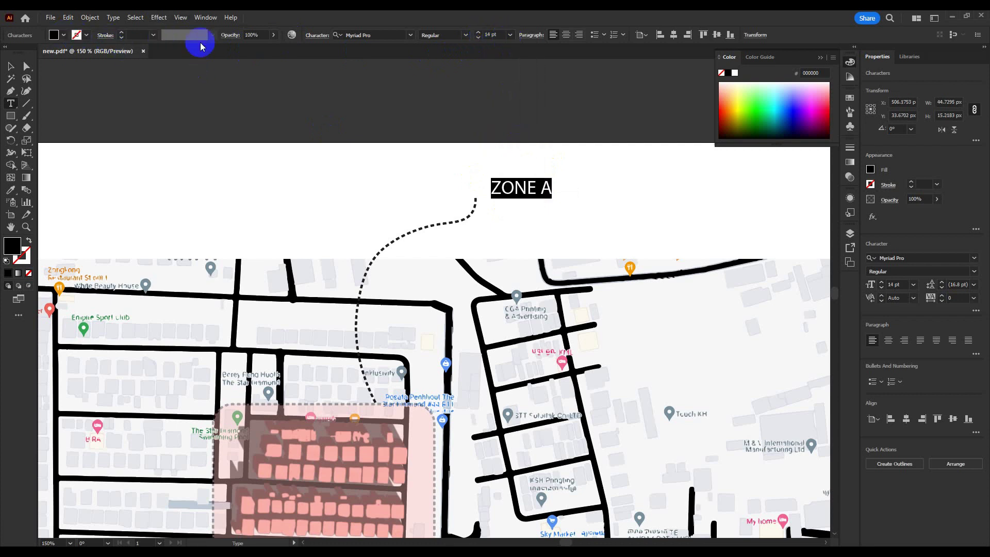
pyautogui.click(410, 35)
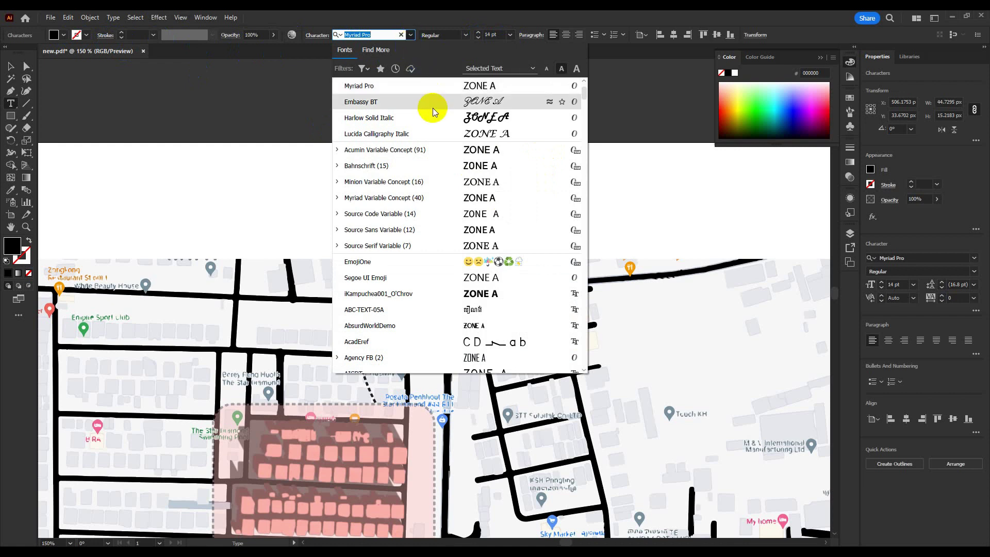
pyautogui.click(453, 294)
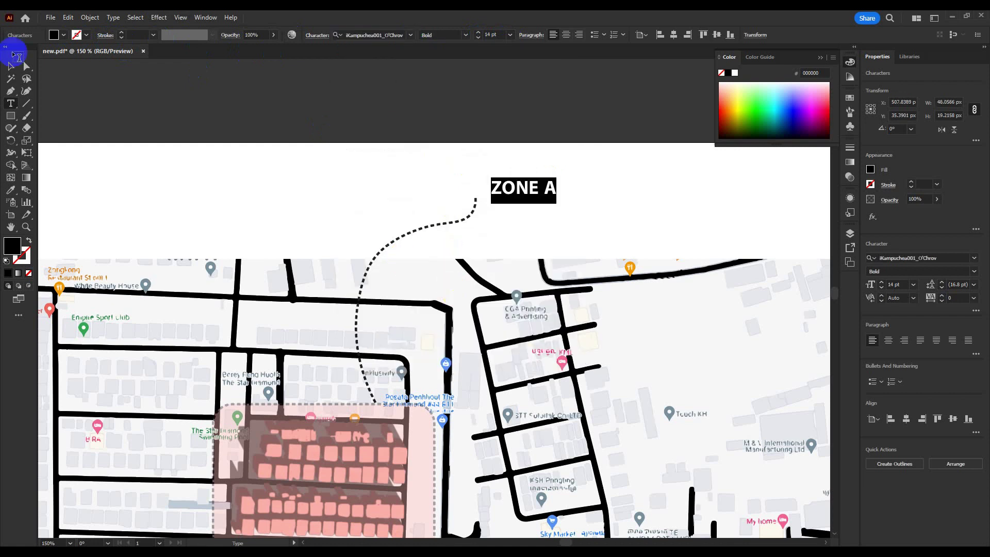
pyautogui.click(12, 79)
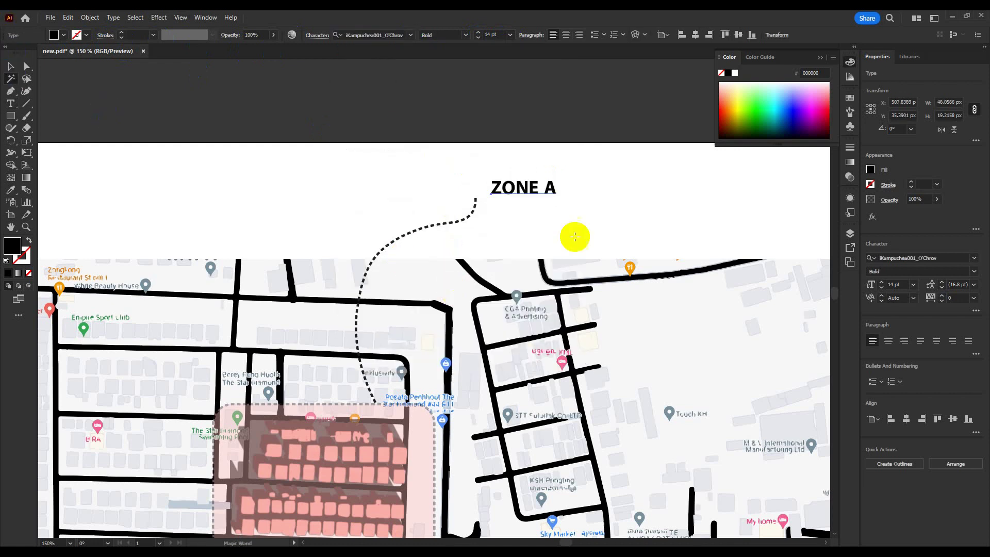
# - Draw a rectangle of about 64 × 23 px over the ZONE A text and fill it with pink, FF7D7D
pyautogui.click(11, 116)
pyautogui.moveTo(478, 175); pyautogui.dragTo(566, 206)
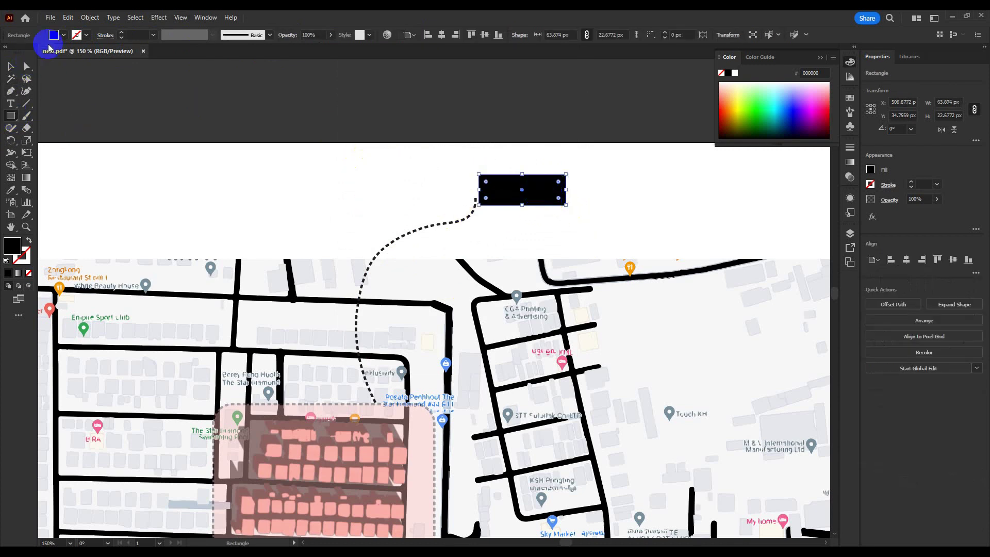
pyautogui.doubleClick(9, 249)
pyautogui.click(447, 106)
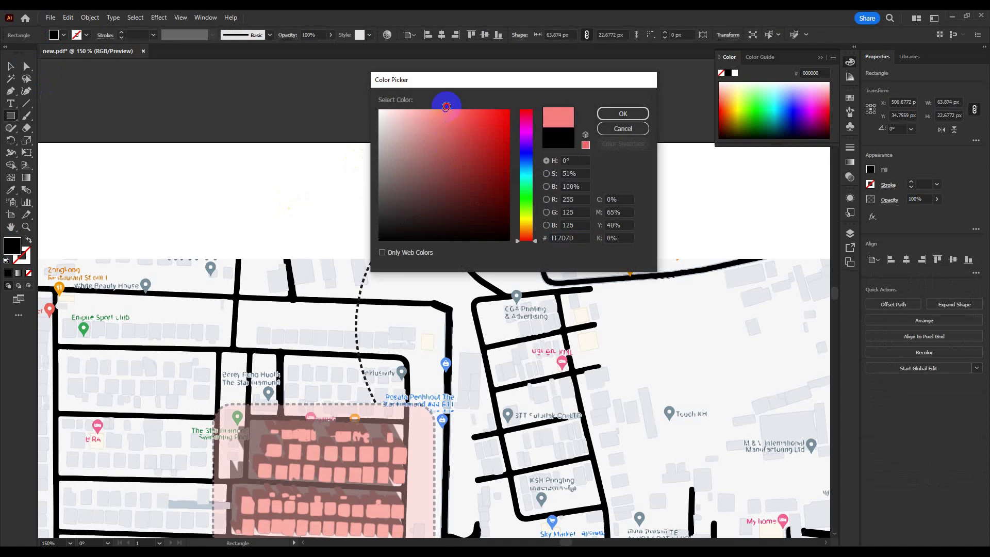
pyautogui.click(612, 114)
# - Round the label rectangle's corners to about 6.8 px and send it backward behind the ZONE A text
pyautogui.click(6, 64)
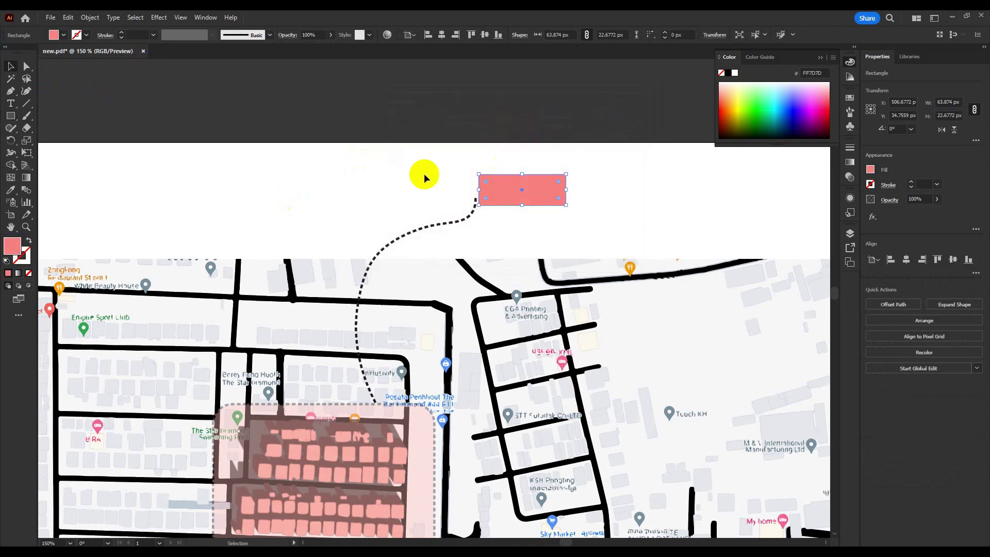
pyautogui.rightClick(488, 187)
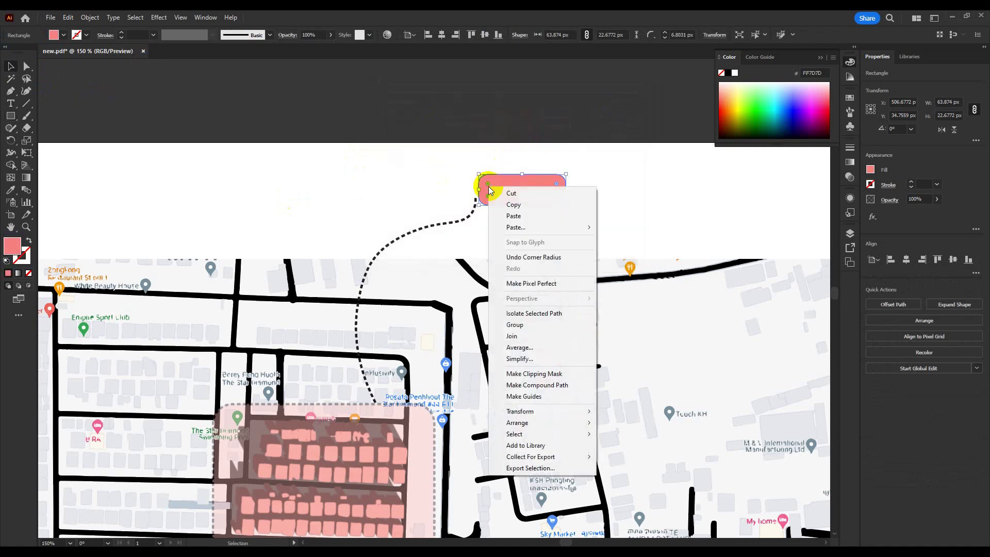
pyautogui.moveTo(573, 426)
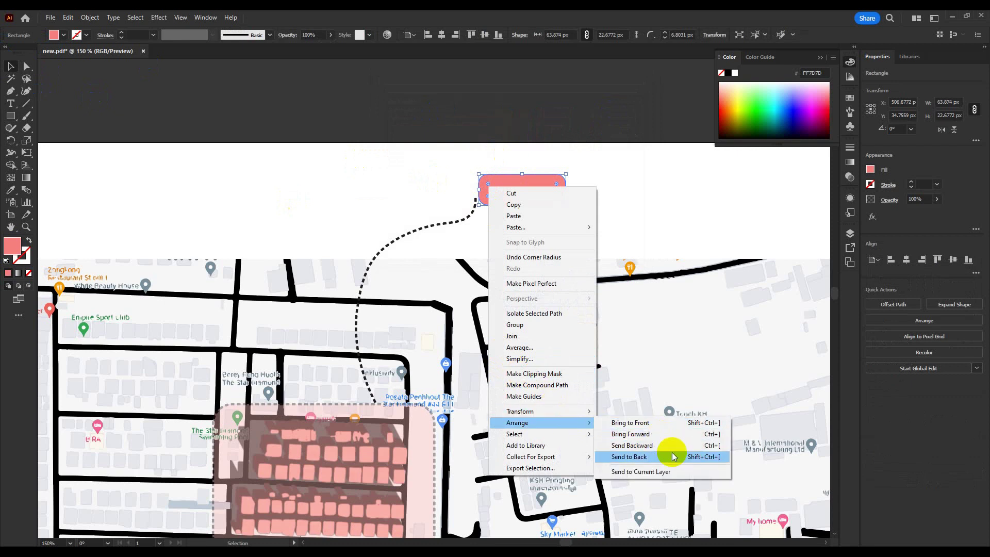
pyautogui.click(659, 445)
pyautogui.click(609, 201)
# - Move the rounded rectangle to meet the end of the dashed line and center the ZONE A text on it
pyautogui.scroll(2, 540, 190)
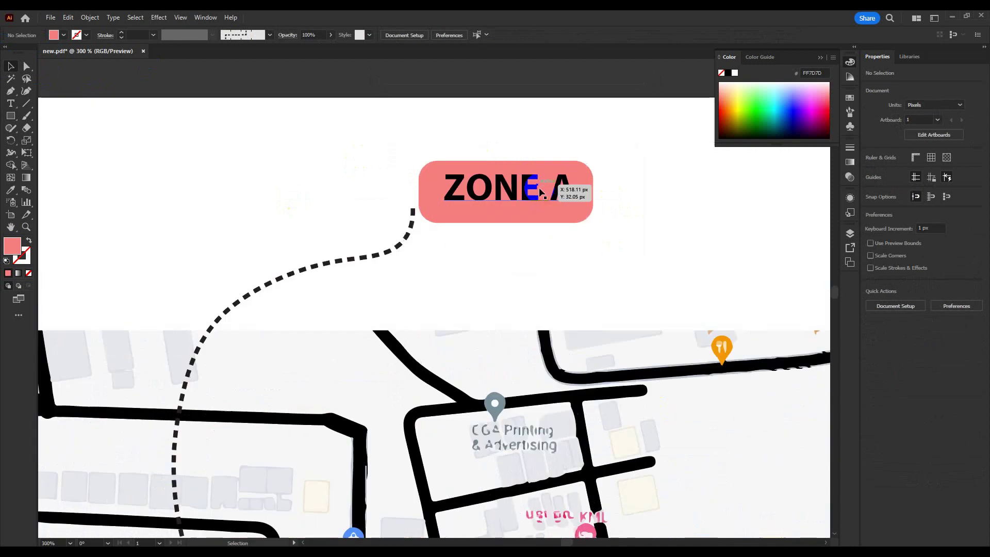
pyautogui.scroll(2, 540, 192)
pyautogui.moveTo(460, 232)
pyautogui.mouseDown()
pyautogui.moveTo(444, 219)
pyautogui.moveTo(465, 243)
pyautogui.mouseUp()
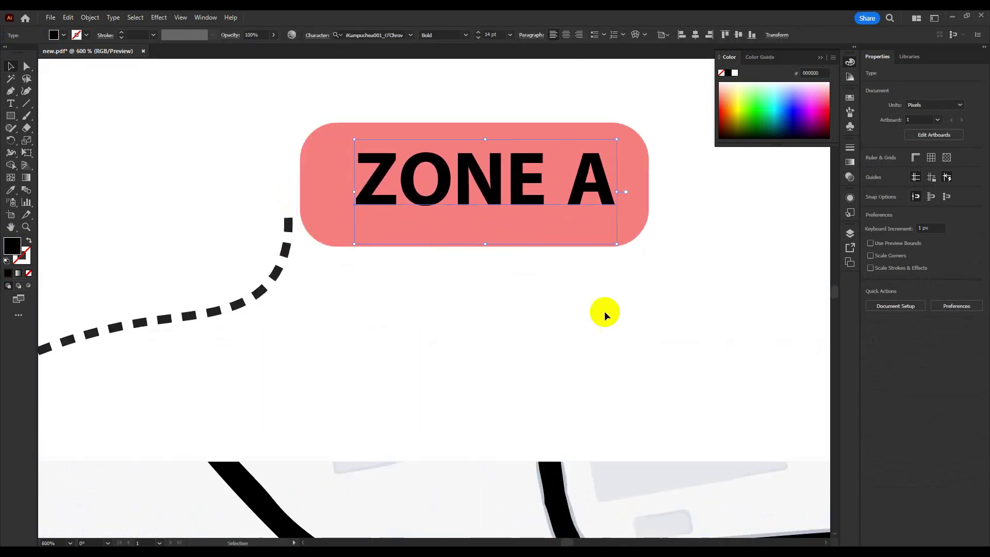
pyautogui.moveTo(648, 220); pyautogui.dragTo(635, 212)
pyautogui.click(591, 183)
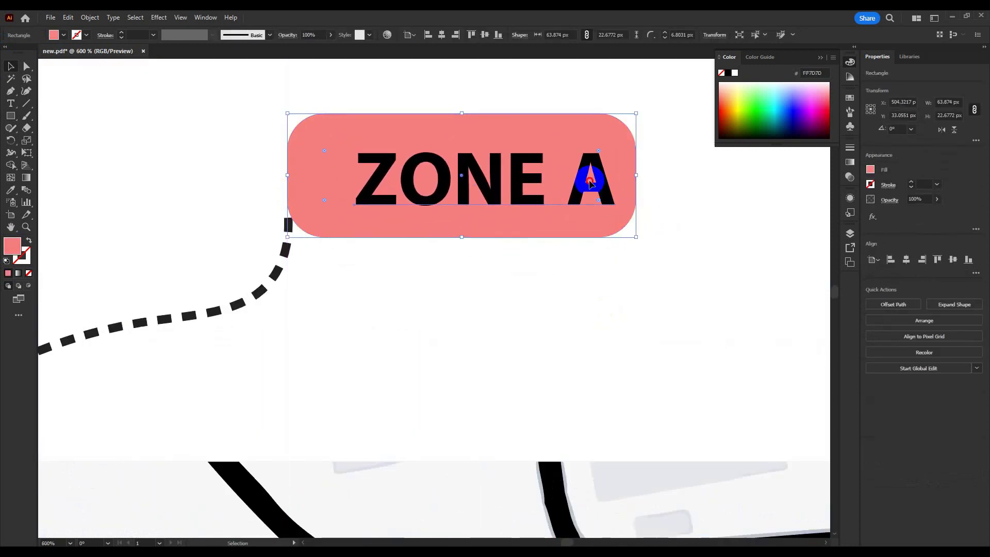
pyautogui.moveTo(589, 184); pyautogui.dragTo(570, 179)
# - Select all the map artwork with its label, move it down to sit roughly centered on the artboard, and deselect it
pyautogui.scroll(-5, 455, 197)
pyautogui.scroll(-2, 534, 118)
pyautogui.scroll(1, 745, 320)
pyautogui.moveTo(362, 439); pyautogui.dragTo(397, 474)
pyautogui.moveTo(329, 464); pyautogui.dragTo(377, 469)
pyautogui.moveTo(343, 510); pyautogui.dragTo(163, 466)
pyautogui.click(461, 498)
pyautogui.moveTo(727, 493); pyautogui.dragTo(30, 69)
pyautogui.moveTo(517, 380); pyautogui.dragTo(482, 349)
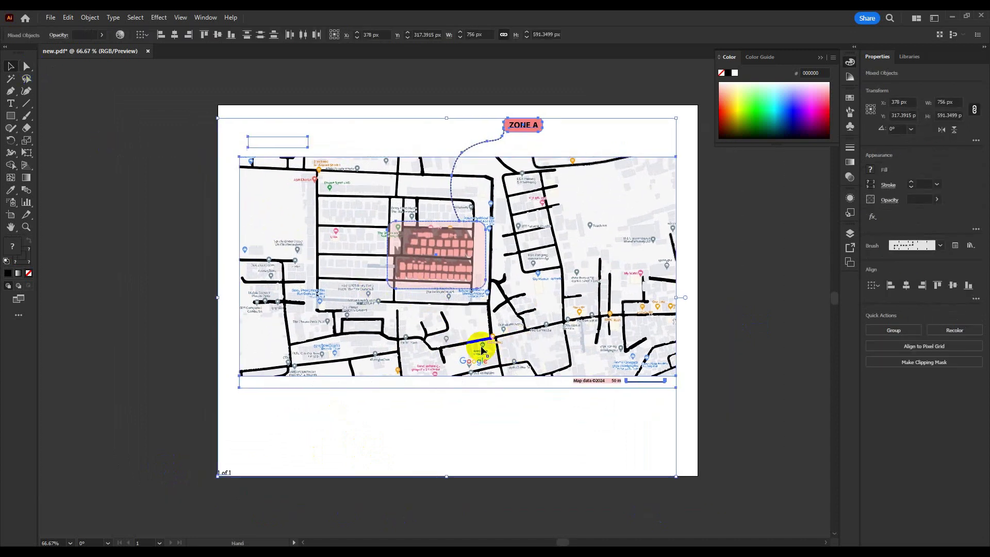
pyautogui.moveTo(532, 293); pyautogui.dragTo(534, 343)
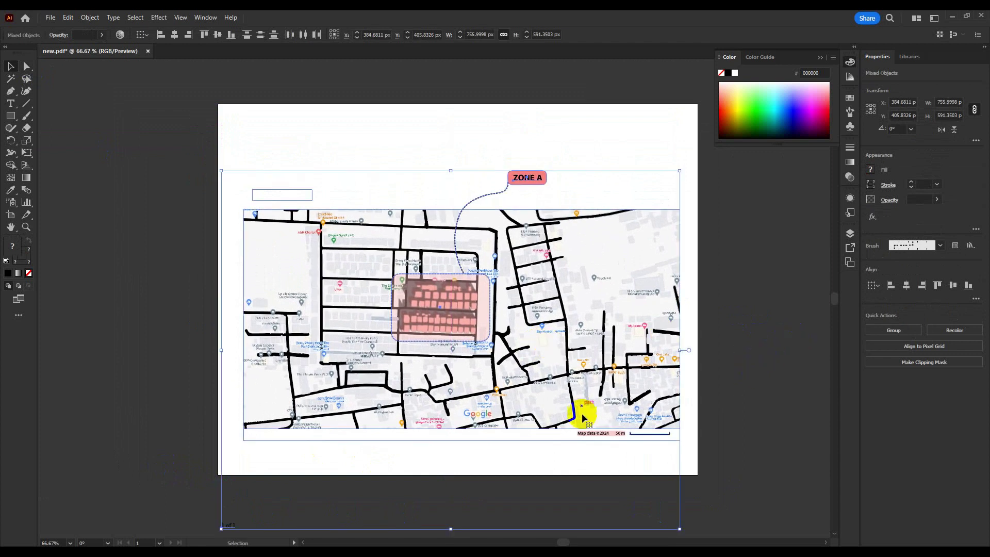
pyautogui.moveTo(586, 410); pyautogui.dragTo(587, 404)
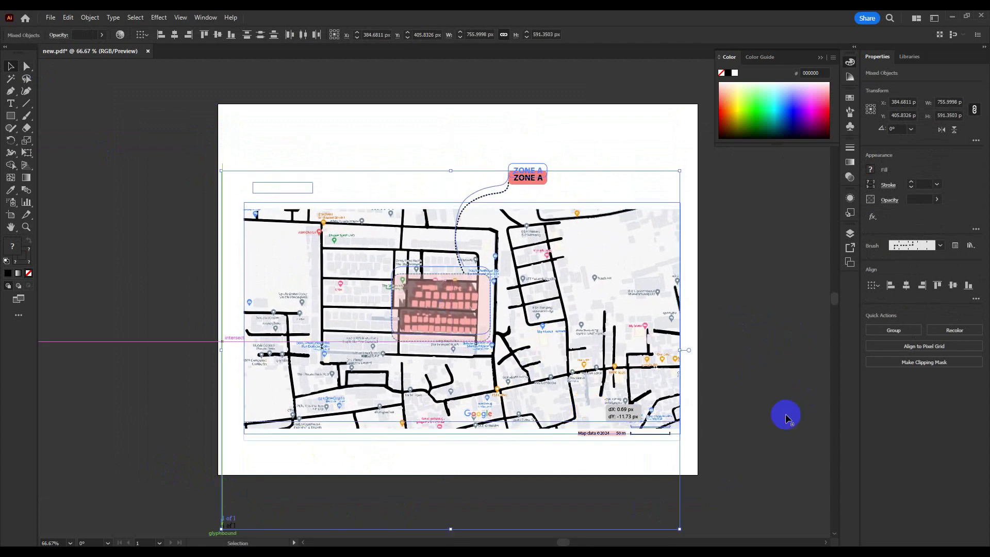
pyautogui.moveTo(741, 411); pyautogui.dragTo(741, 413)
pyautogui.click(740, 443)
pyautogui.scroll(1, 633, 460)
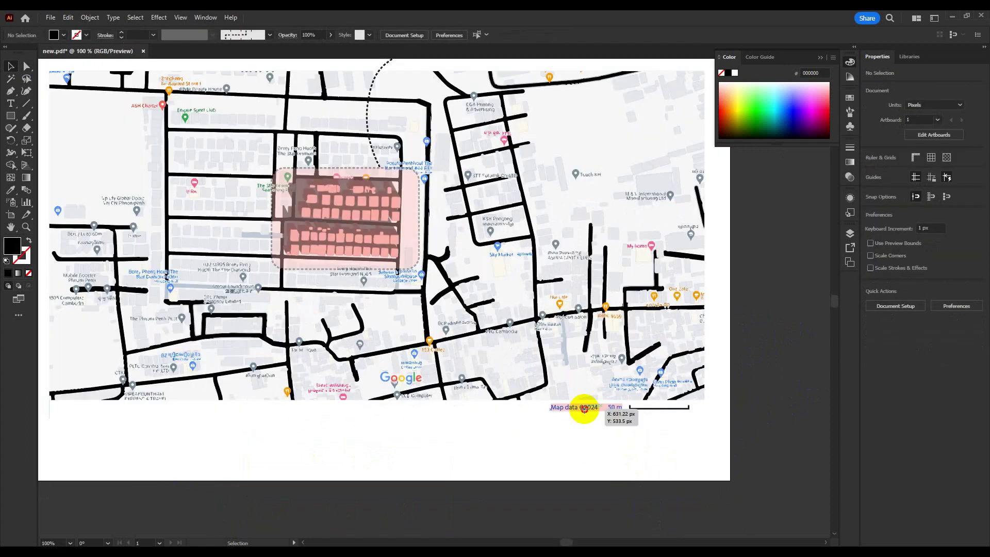
pyautogui.click(584, 410)
pyautogui.click(810, 408)
pyautogui.scroll(-2, 731, 408)
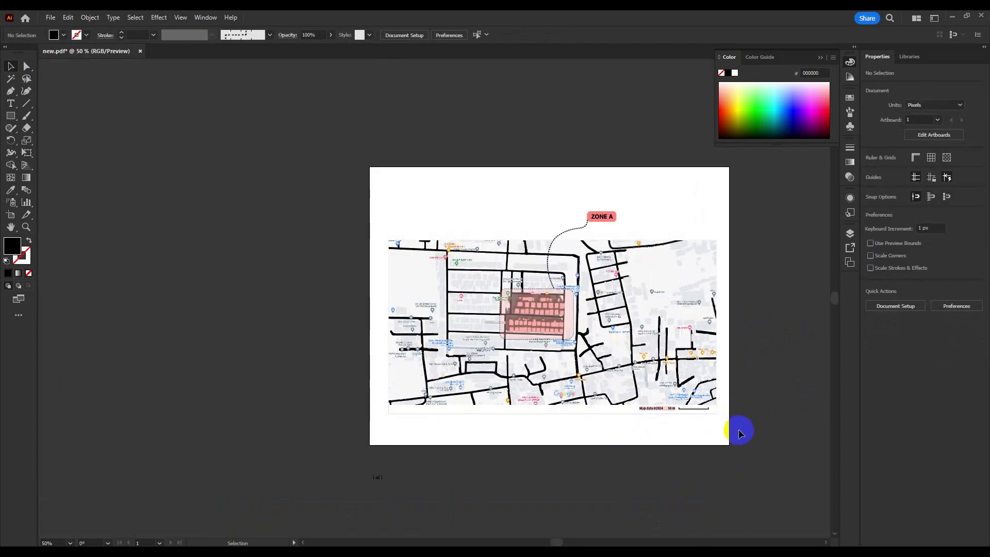
pyautogui.scroll(1, 739, 433)
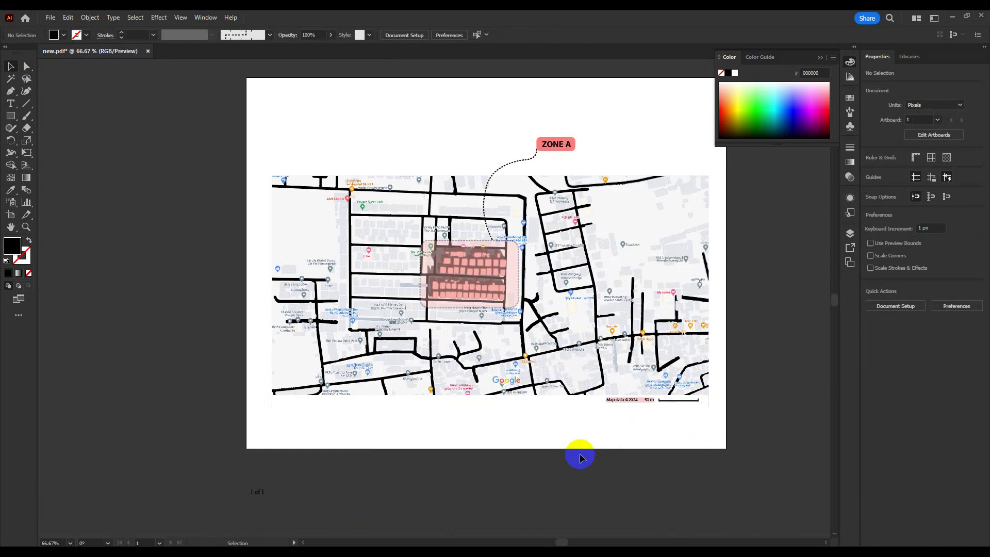
# - Draw a 792 × 612 px rectangle covering the whole artboard and send it to the back behind the map
pyautogui.click(11, 116)
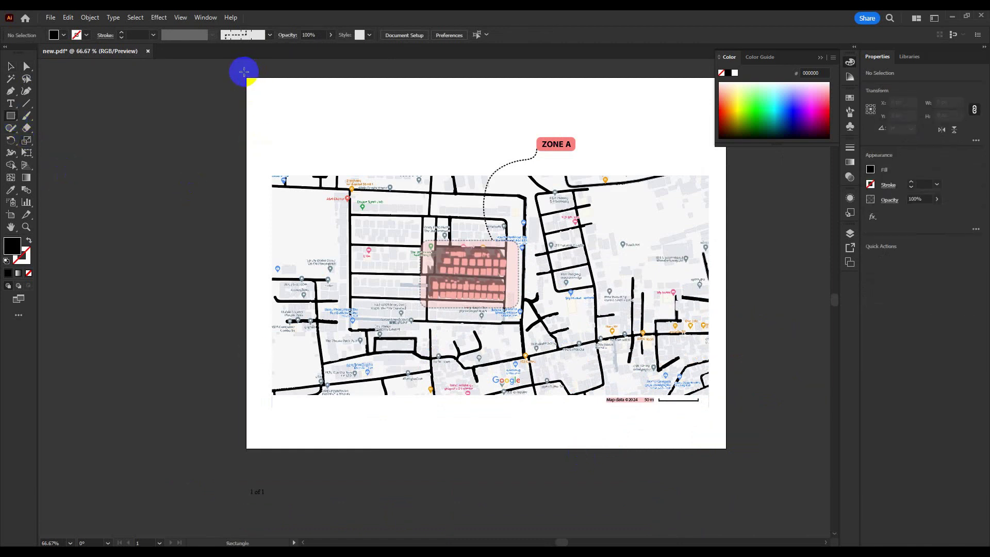
pyautogui.moveTo(246, 75); pyautogui.dragTo(727, 449)
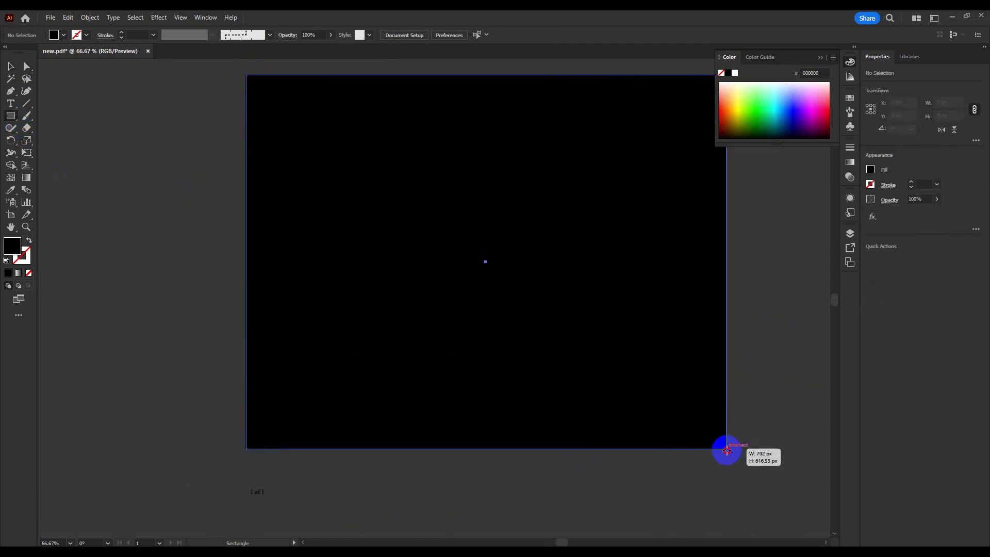
pyautogui.moveTo(246, 77); pyautogui.dragTo(244, 79)
pyautogui.rightClick(312, 106)
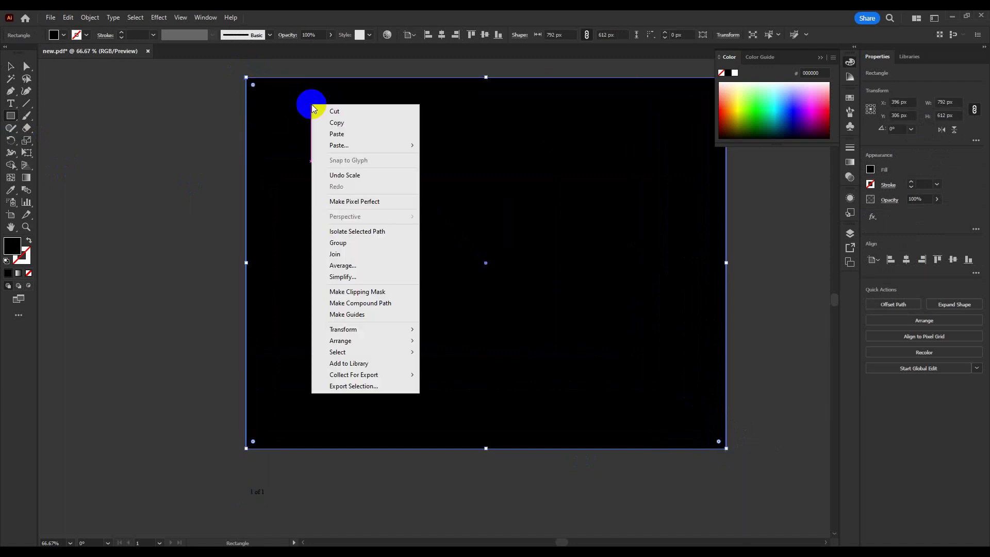
pyautogui.moveTo(409, 341)
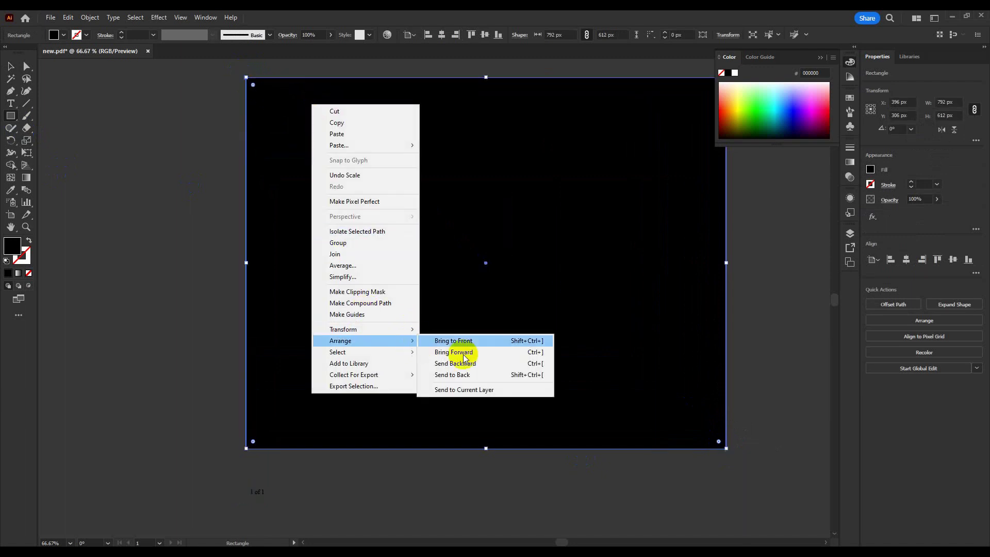
pyautogui.click(485, 378)
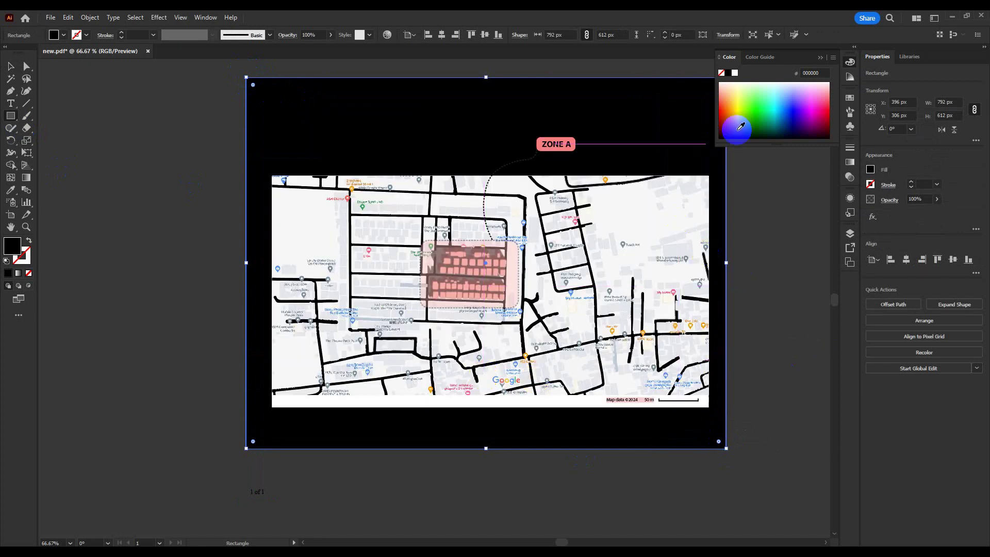
# - Fill the background rectangle with light peach, FFEADF, and deselect it
pyautogui.click(739, 81)
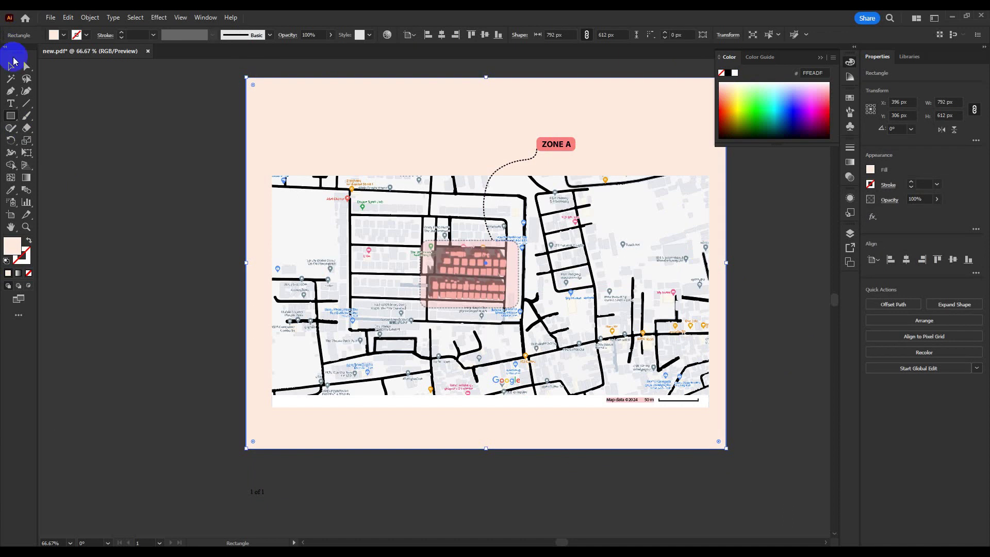
pyautogui.click(332, 332)
pyautogui.scroll(1, 784, 419)
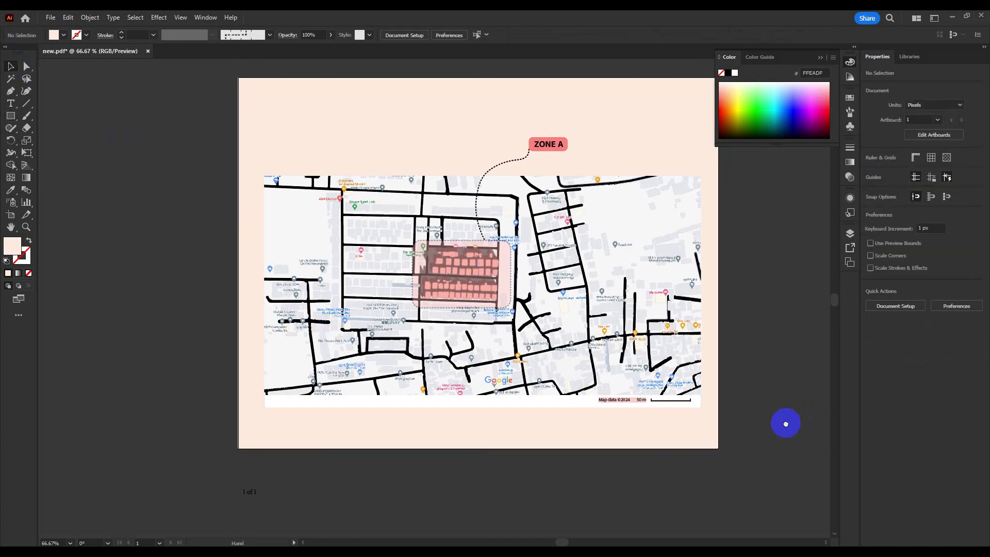
pyautogui.moveTo(450, 489); pyautogui.dragTo(532, 539)
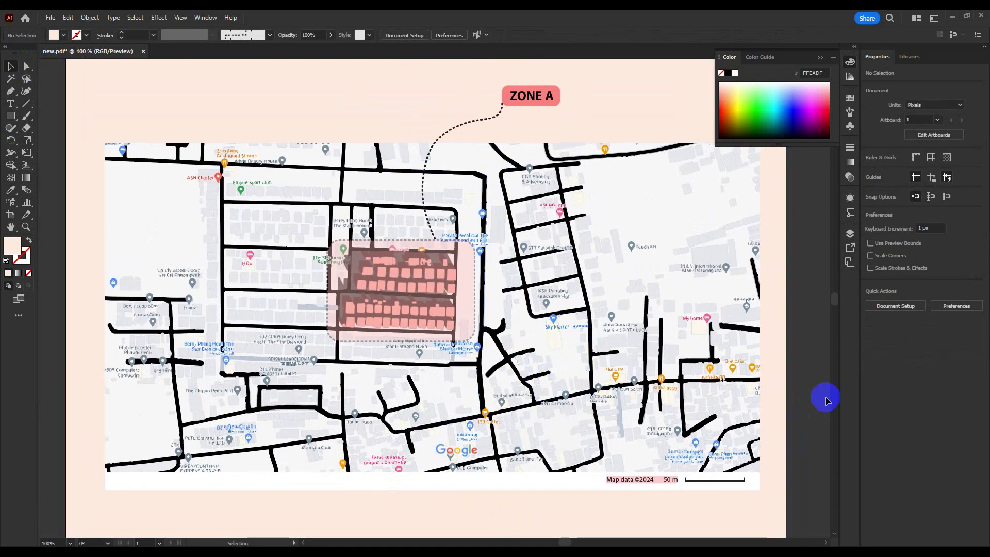